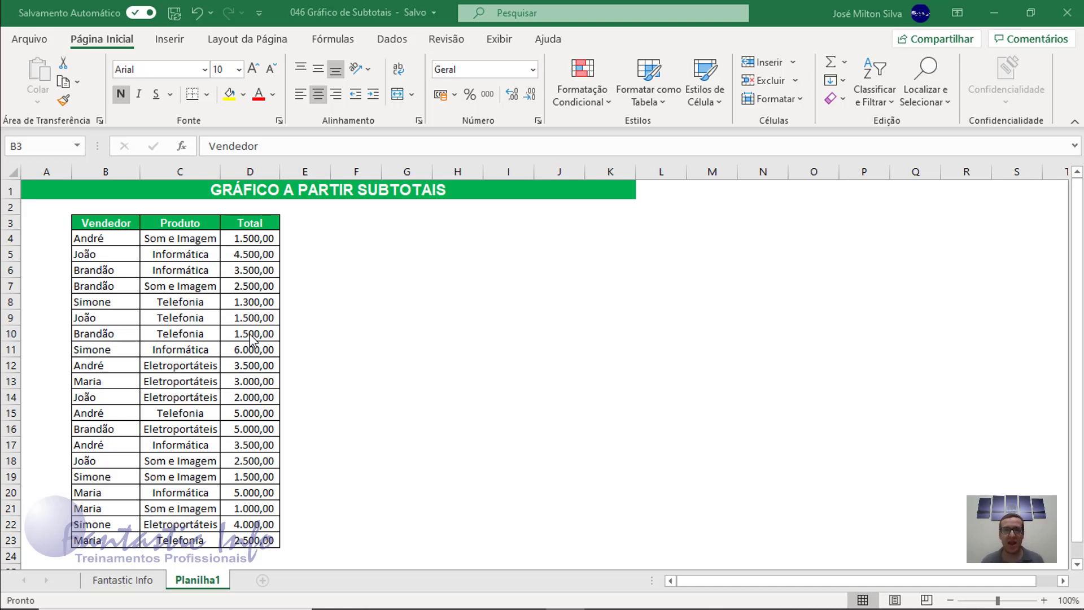
Select the sales table B3:D23 with its headers and show the Dados tab.
left_click(95, 224)
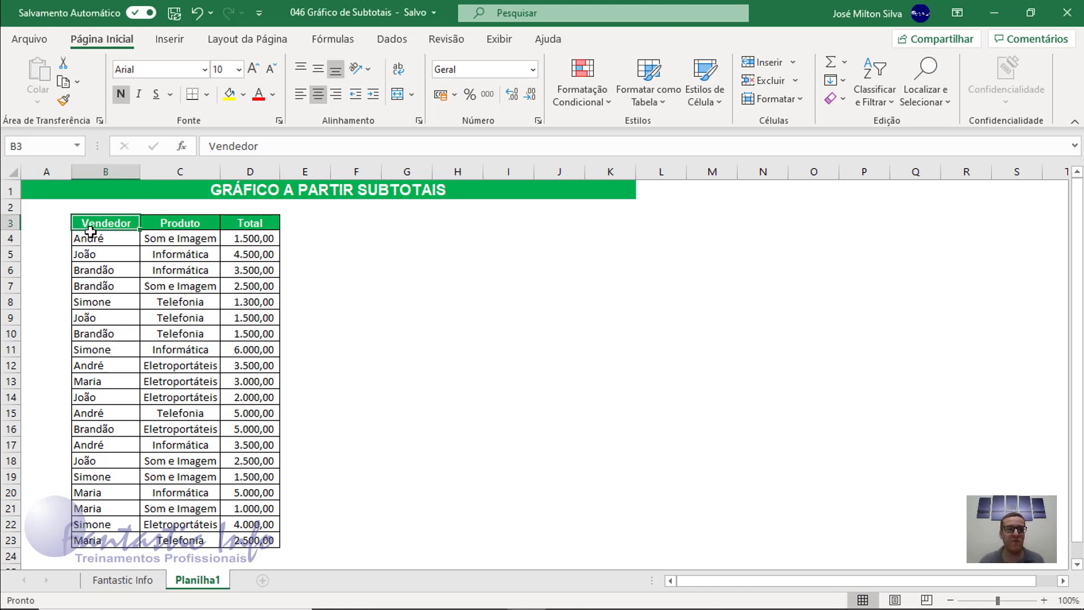
left_click_drag(95, 224, 251, 540)
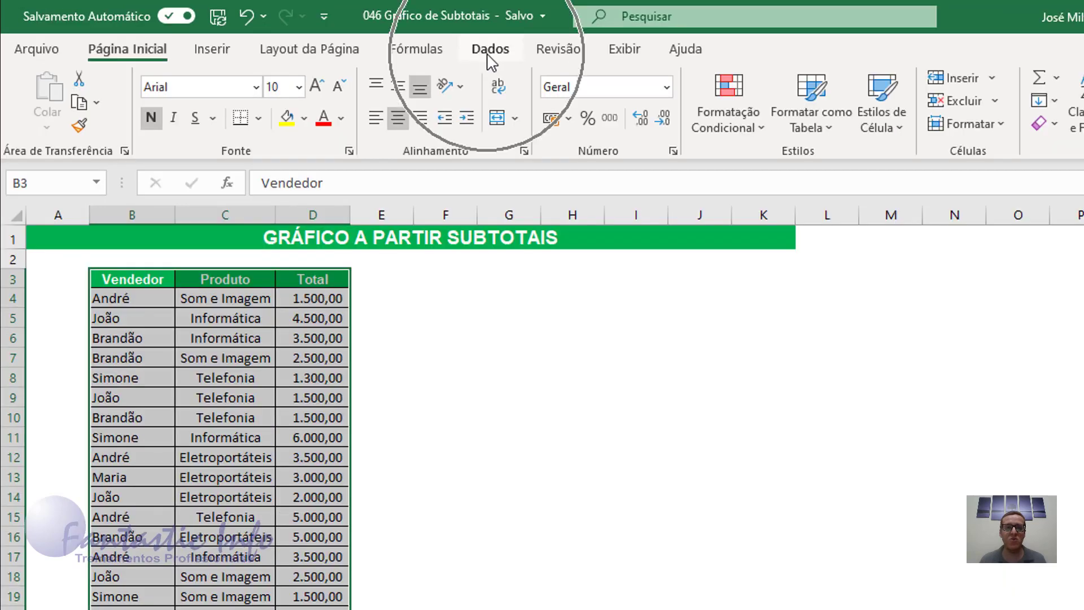
key("ctrl+q")
left_click(489, 51)
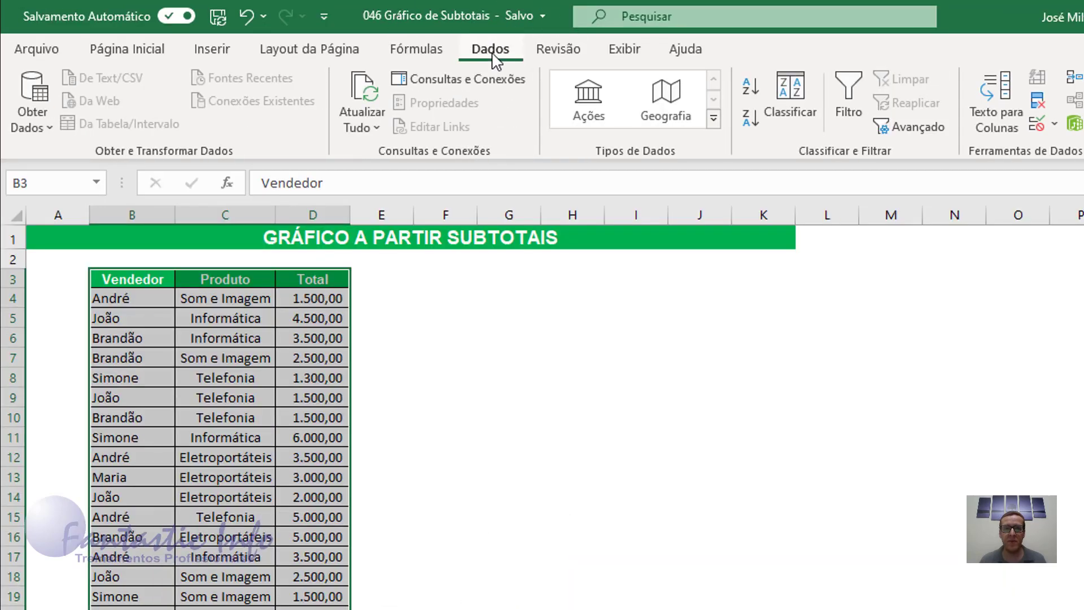
Apply a two-level ascending sort: Vendedor first, then Produto.
left_click(806, 114)
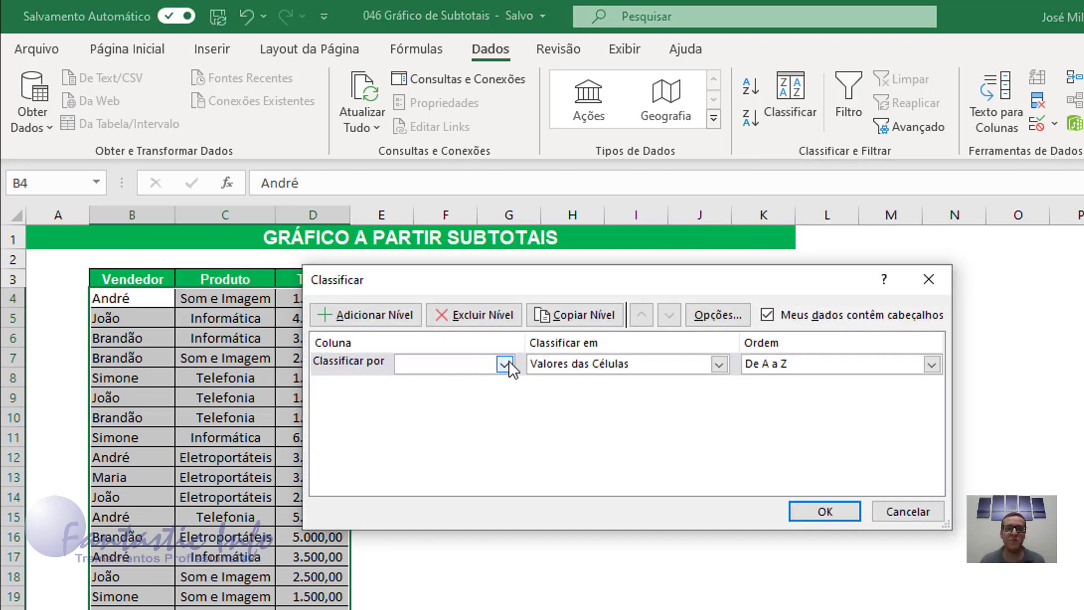
left_click(504, 364)
left_click(473, 384)
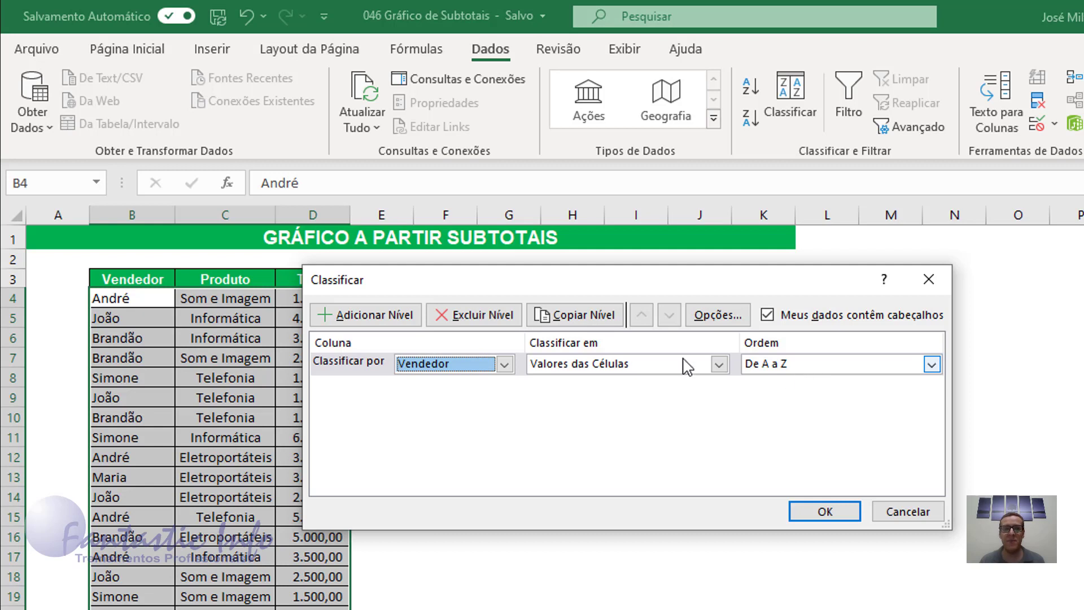
left_click(384, 319)
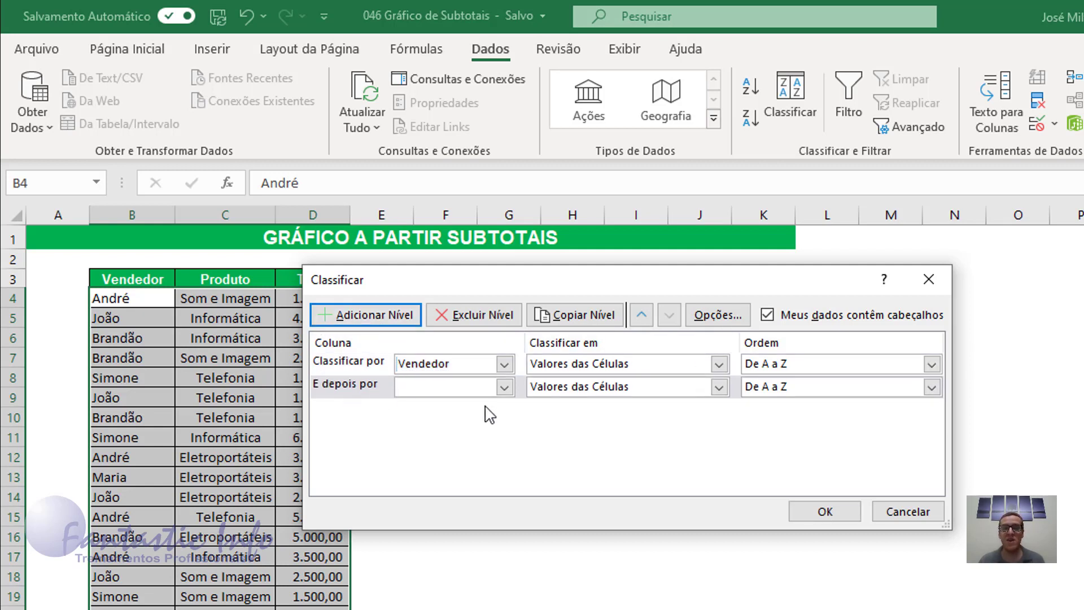
left_click(504, 387)
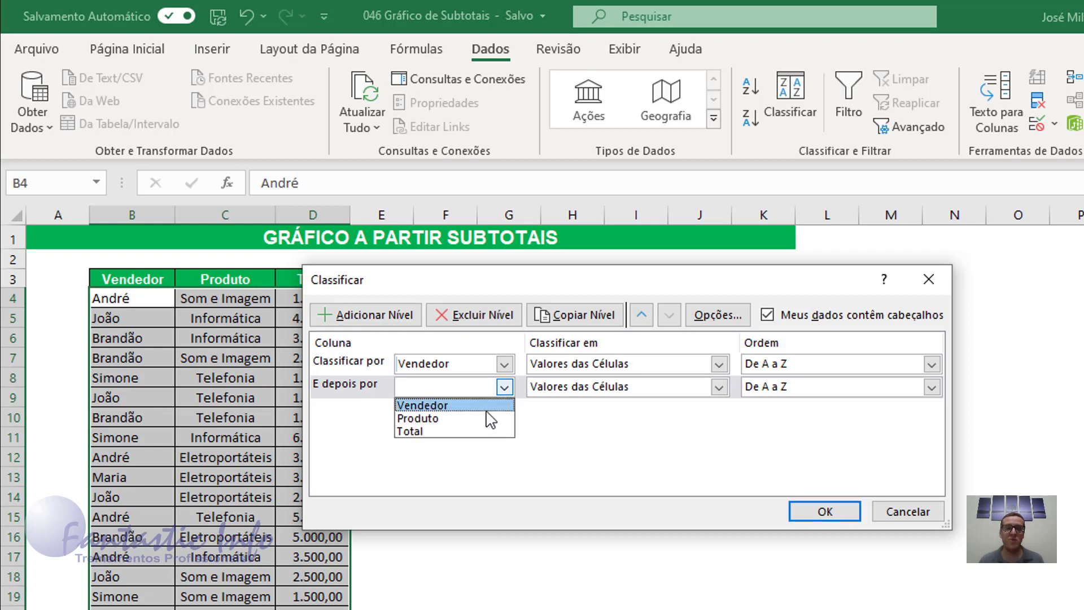
left_click(488, 419)
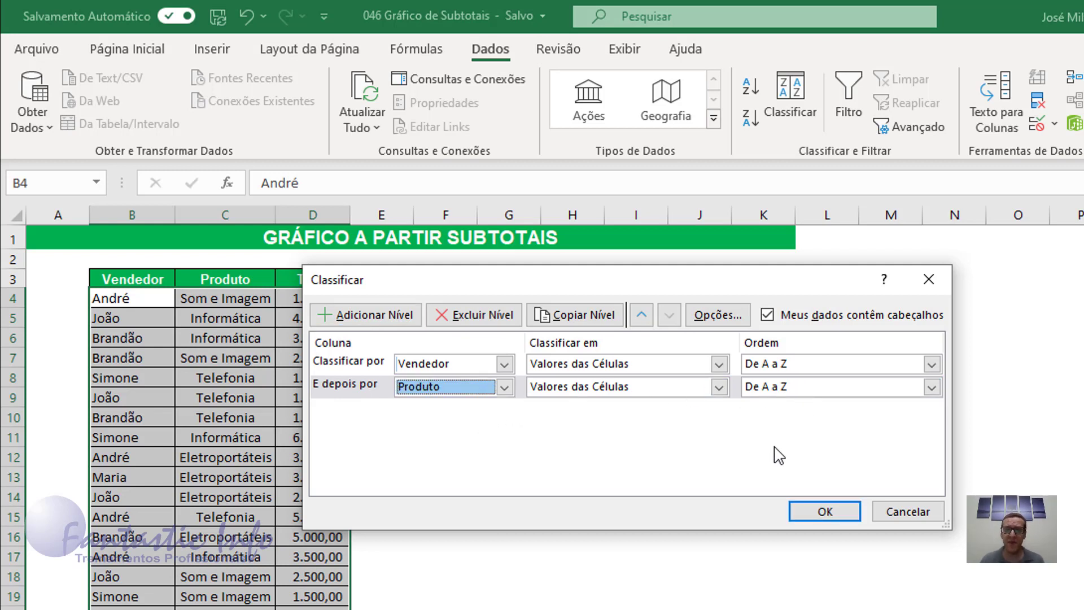
left_click(825, 512)
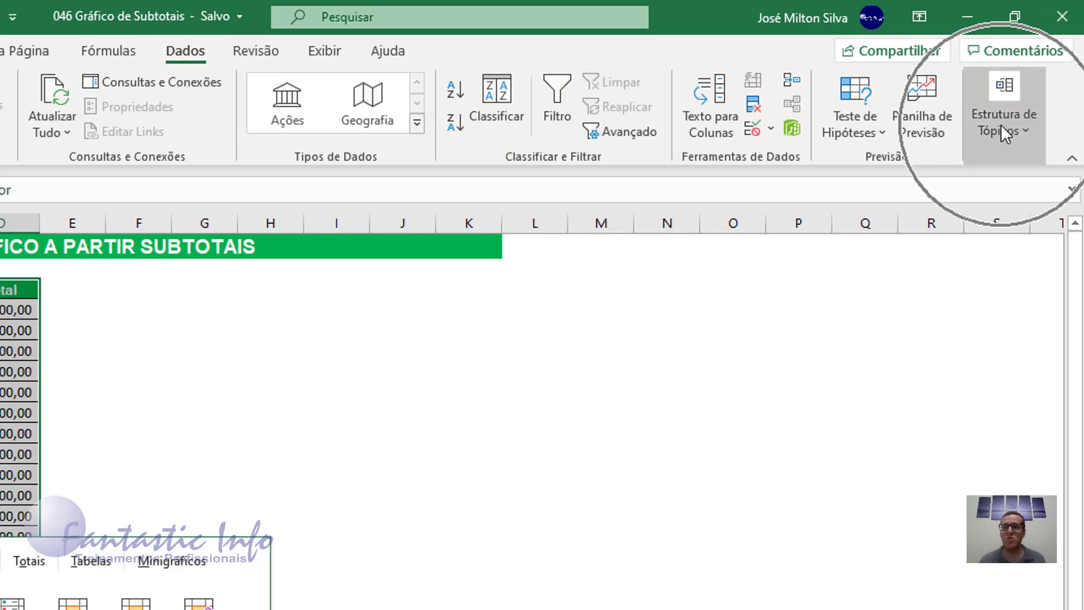
Open Subtotal under Estrutura de Tópicos and set 'A cada alteração em' to Vendedor.
left_click(1016, 134)
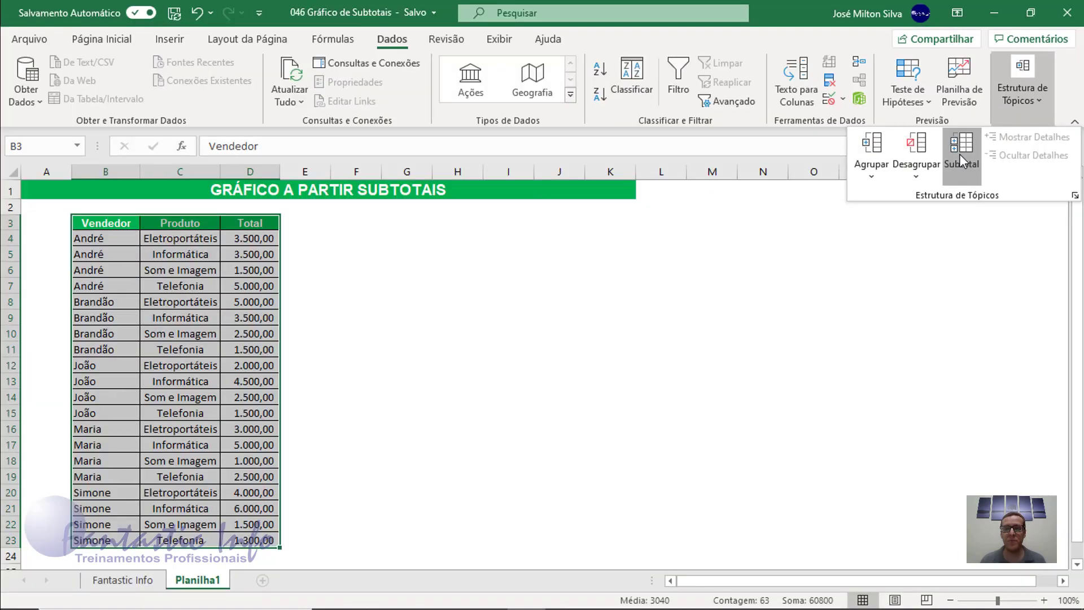
left_click(960, 153)
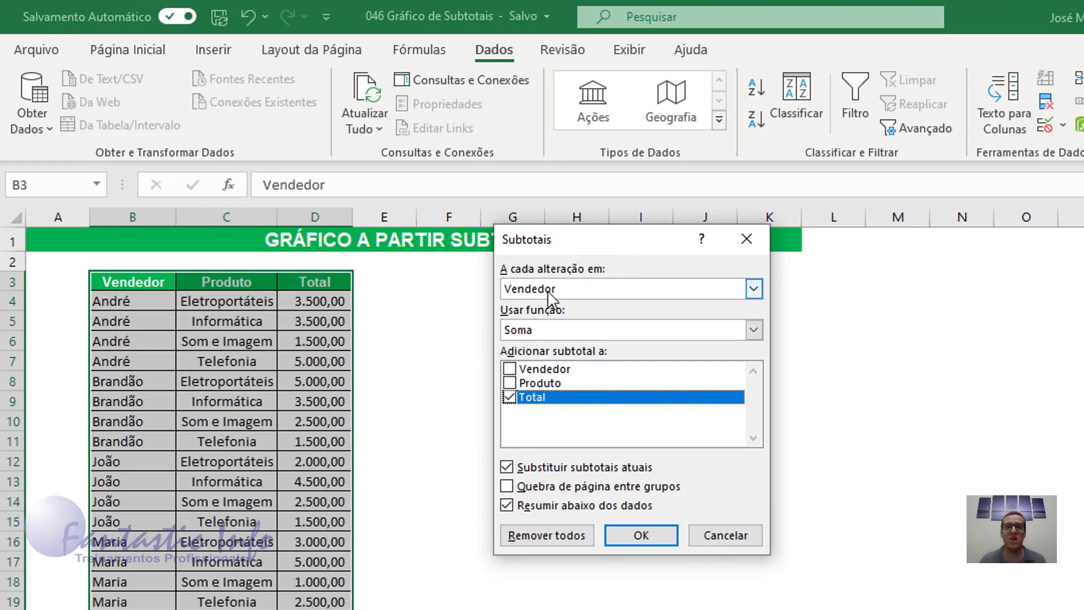
left_click(556, 290)
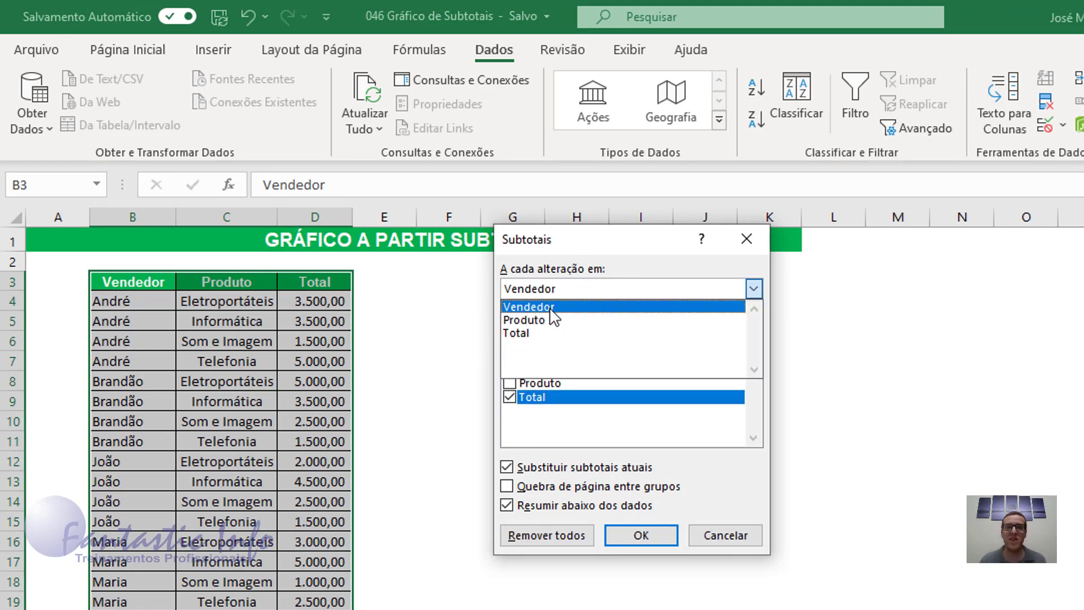
left_click(552, 308)
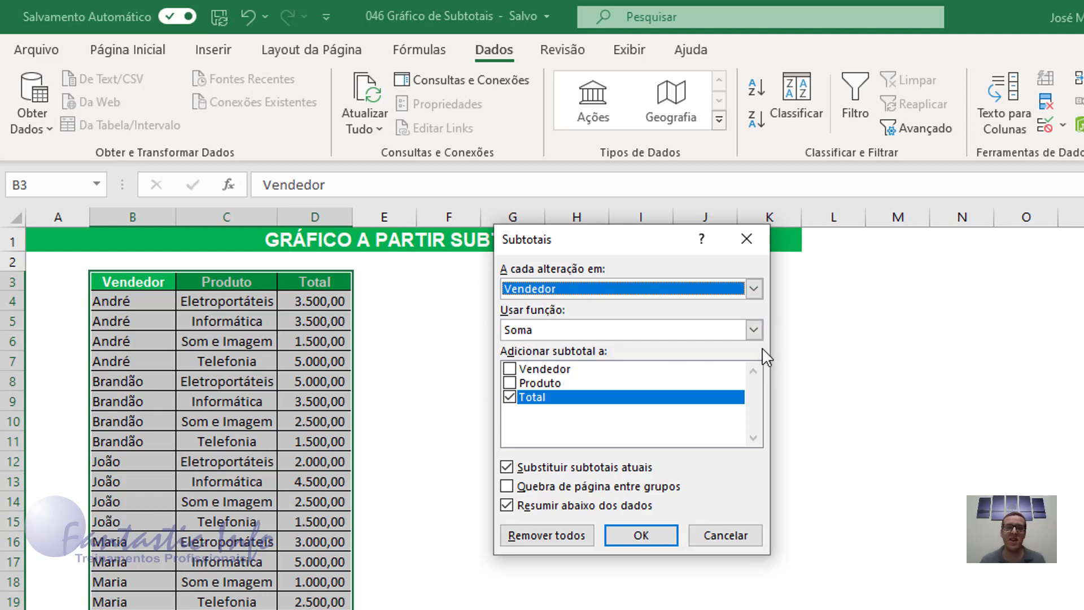
Keep Soma on the Total column and insert the per-seller subtotal rows.
left_click(753, 332)
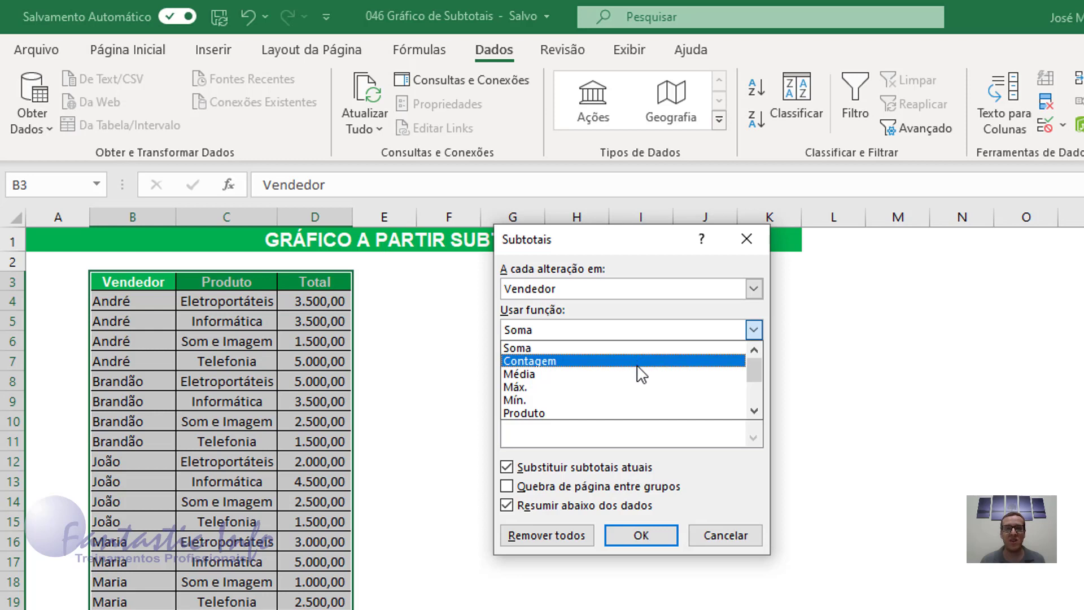
left_click(607, 348)
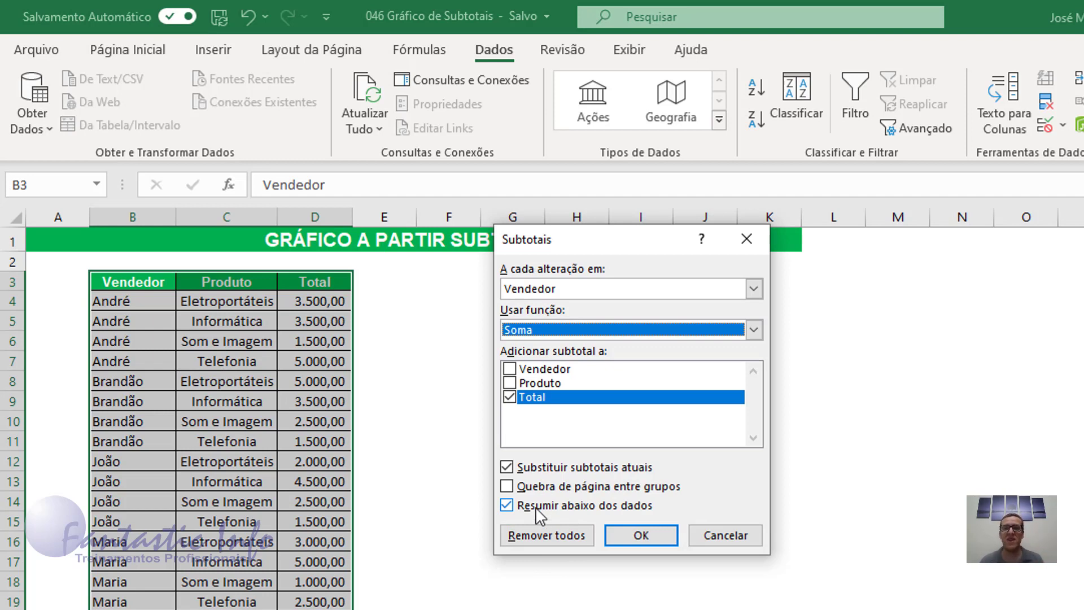
left_click(641, 535)
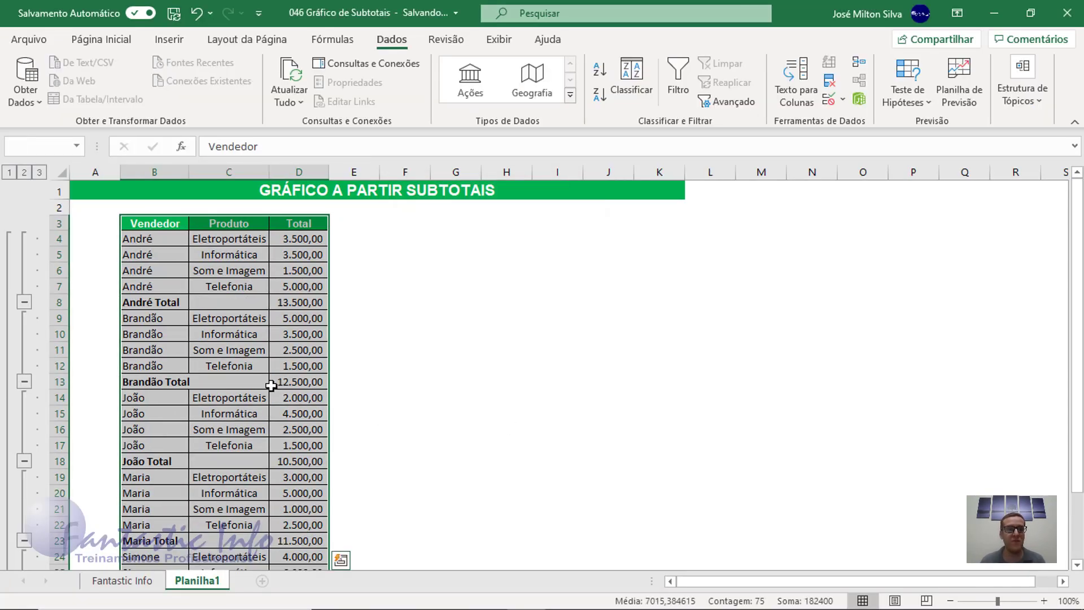
Review the new subtotal rows and reduce the selection to a single cell.
scroll(227, 366, "down", 1)
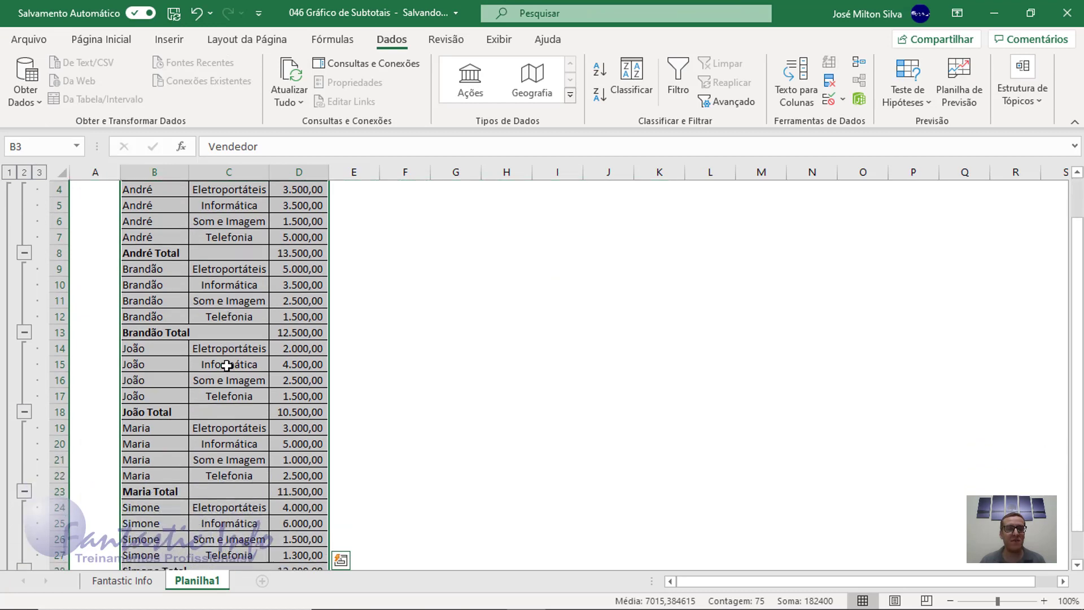
scroll(227, 365, "down", 1)
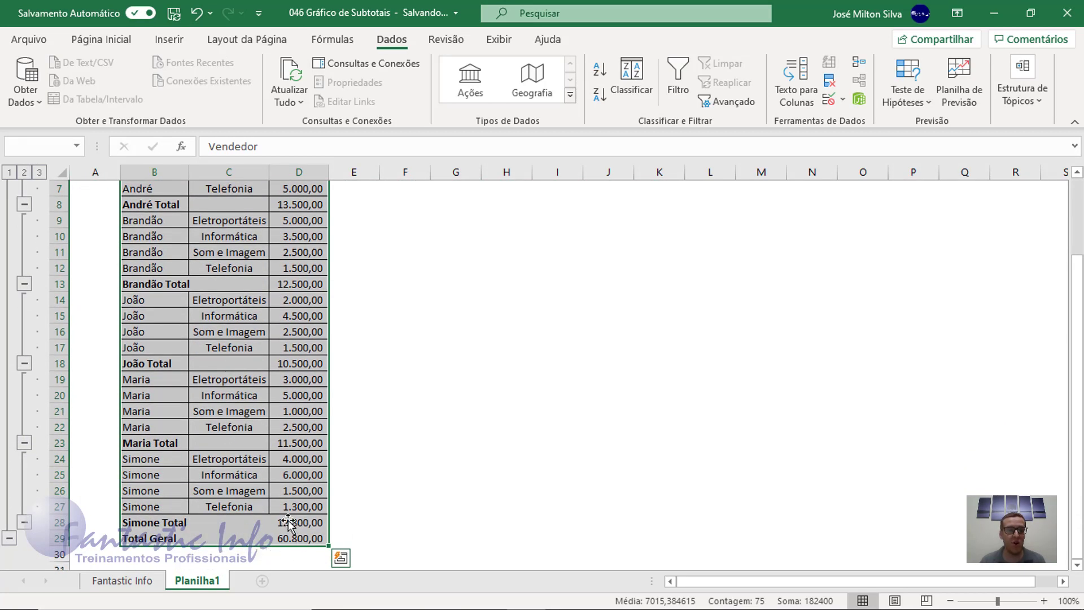
scroll(177, 429, "up", 2)
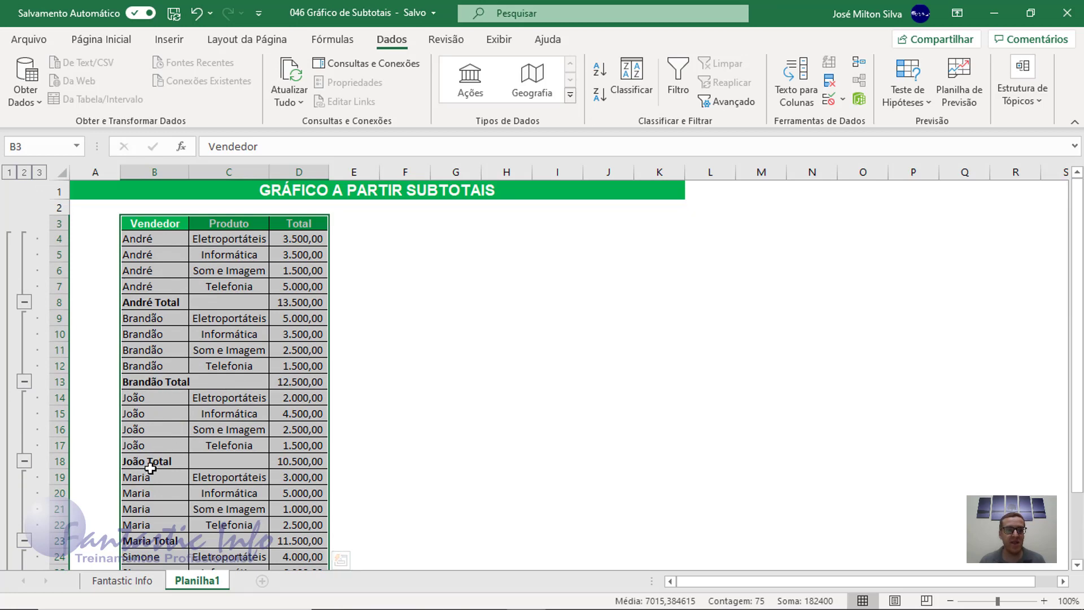
scroll(184, 477, "down", 1)
scroll(185, 477, "down", 2)
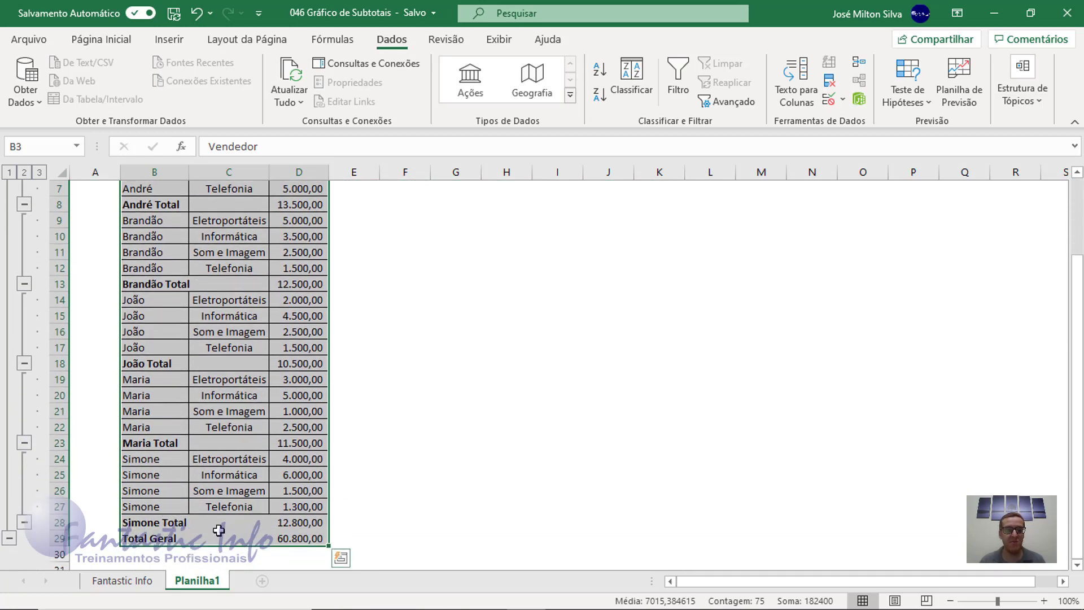
scroll(277, 544, "up", 2)
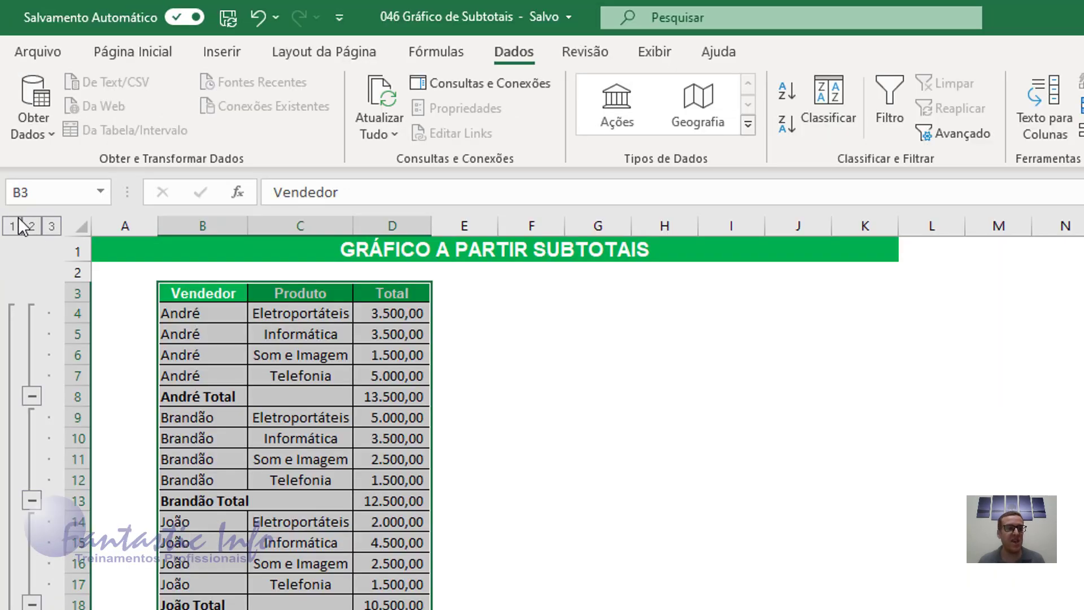
left_click(174, 292)
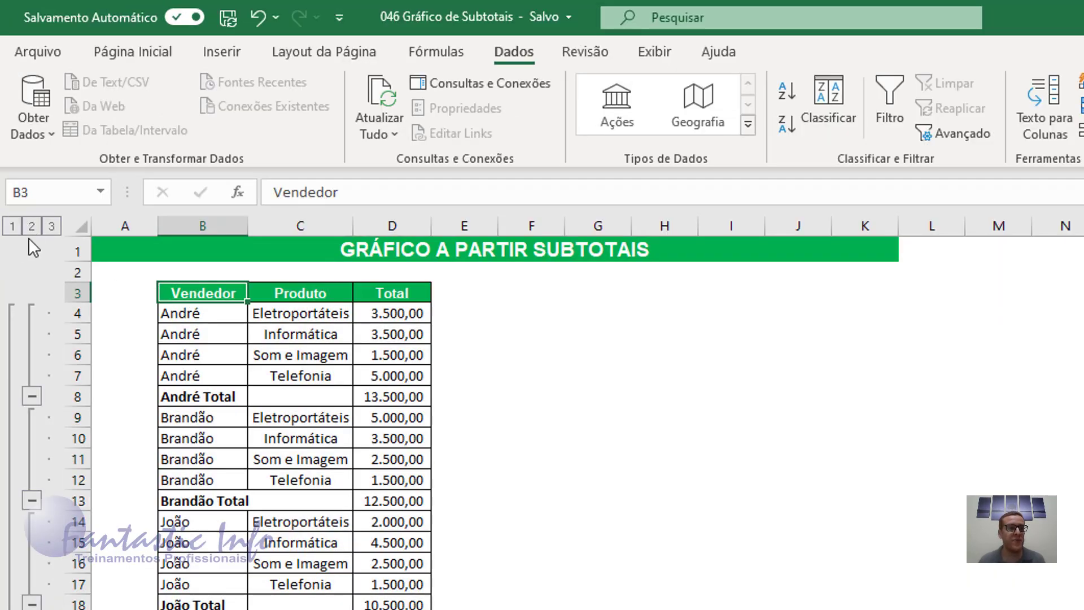
View outline levels 1, 2 and 3: grand total only, seller subtotals, then all rows.
left_click(22, 228)
left_click(13, 228)
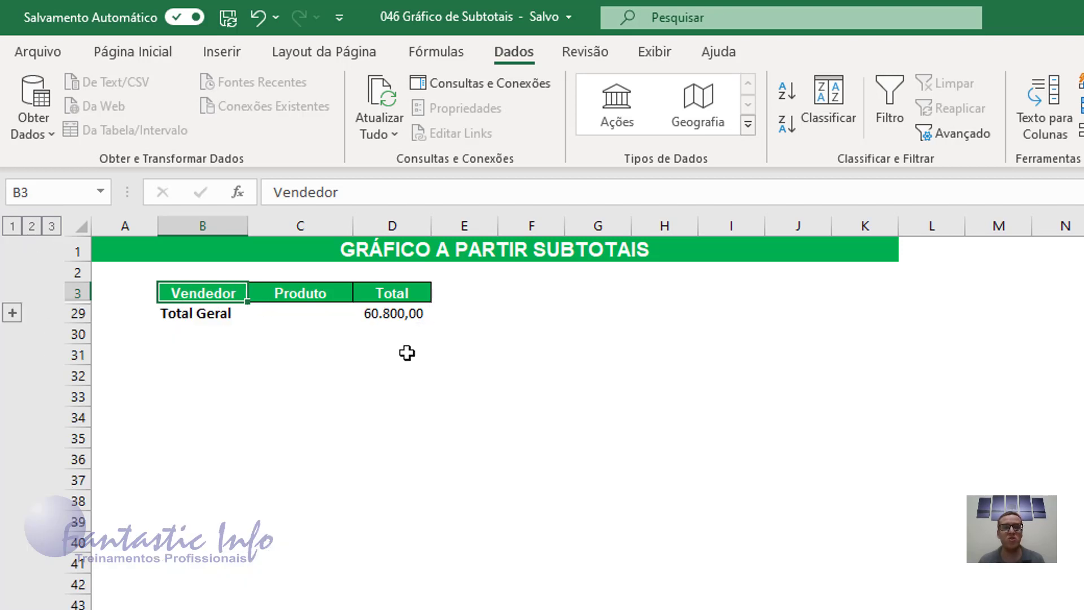
left_click(31, 226)
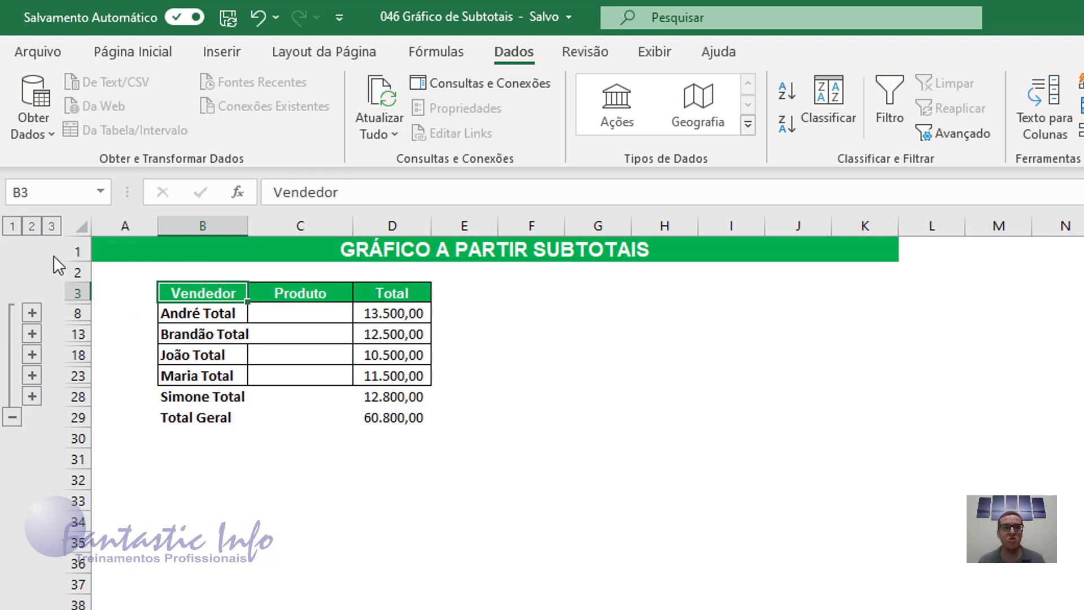
left_click(51, 226)
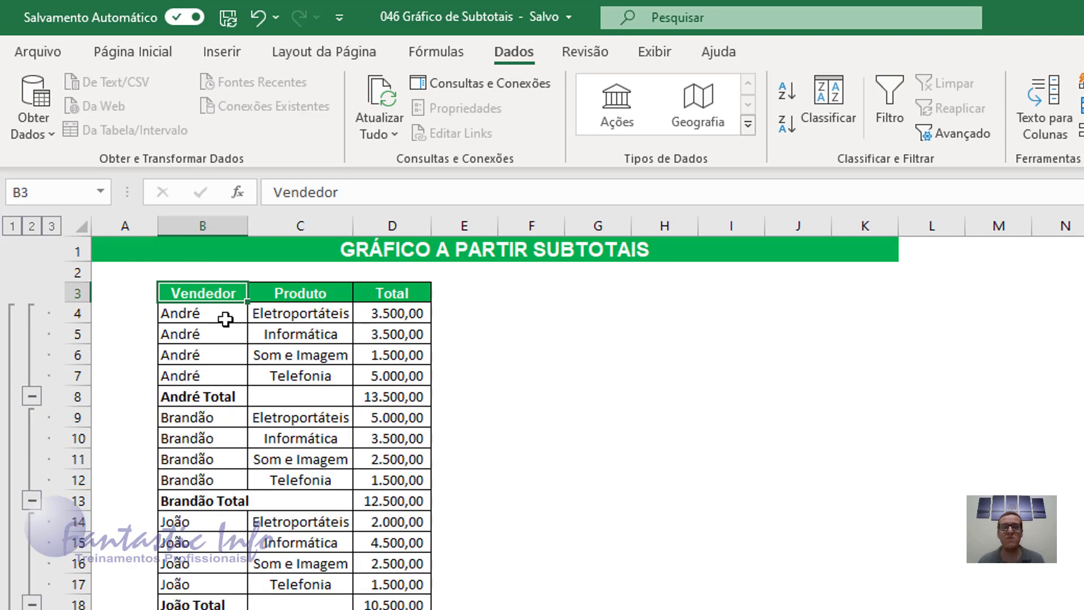
AutoFit column B and apply Todas as Bordas to B3:D29.
double_click(249, 229)
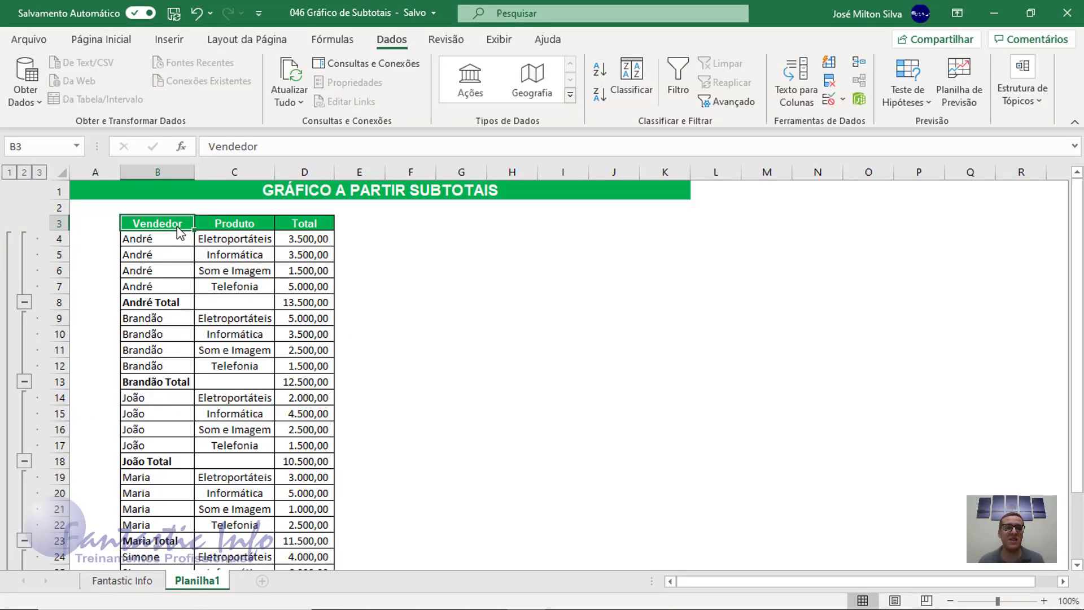
mouse_move(172, 225)
left_mouse_down()
mouse_move(237, 224)
mouse_move(317, 534)
left_mouse_up()
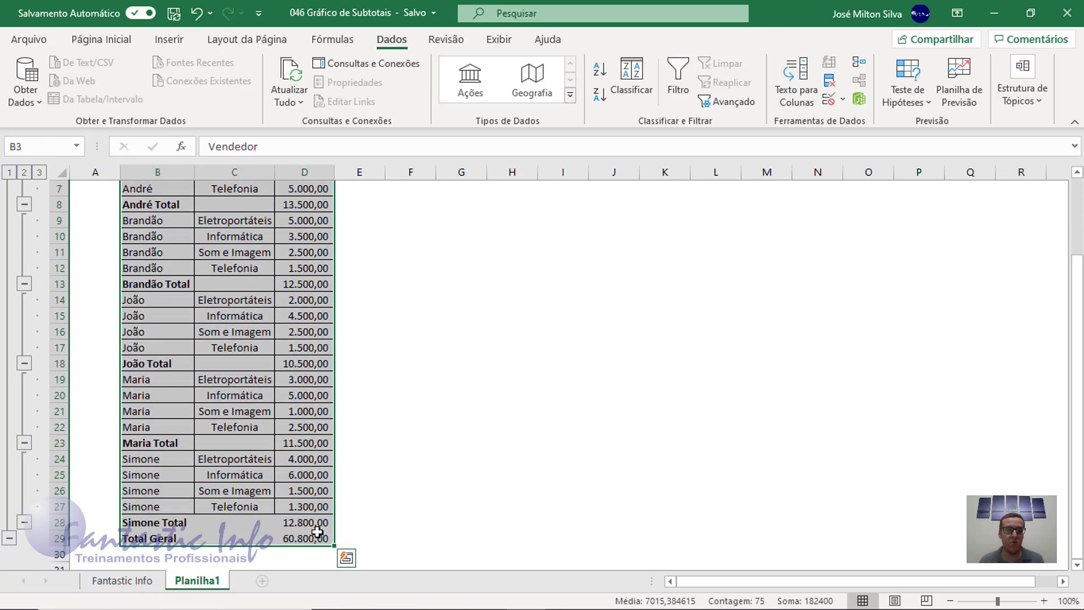
left_click(128, 46)
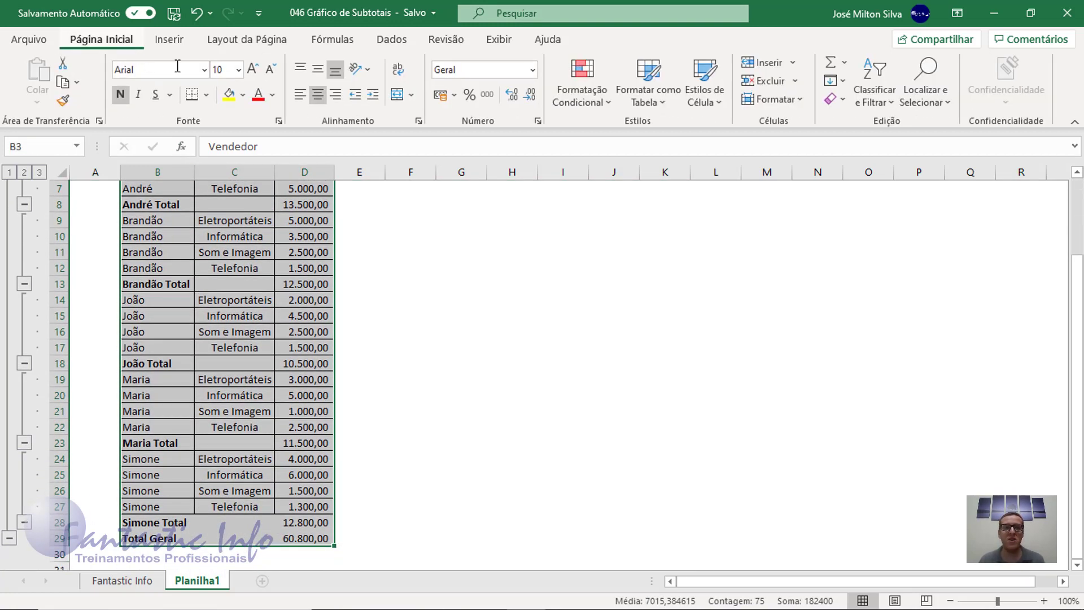
left_click(207, 94)
left_click(232, 252)
scroll(248, 266, "up", 2)
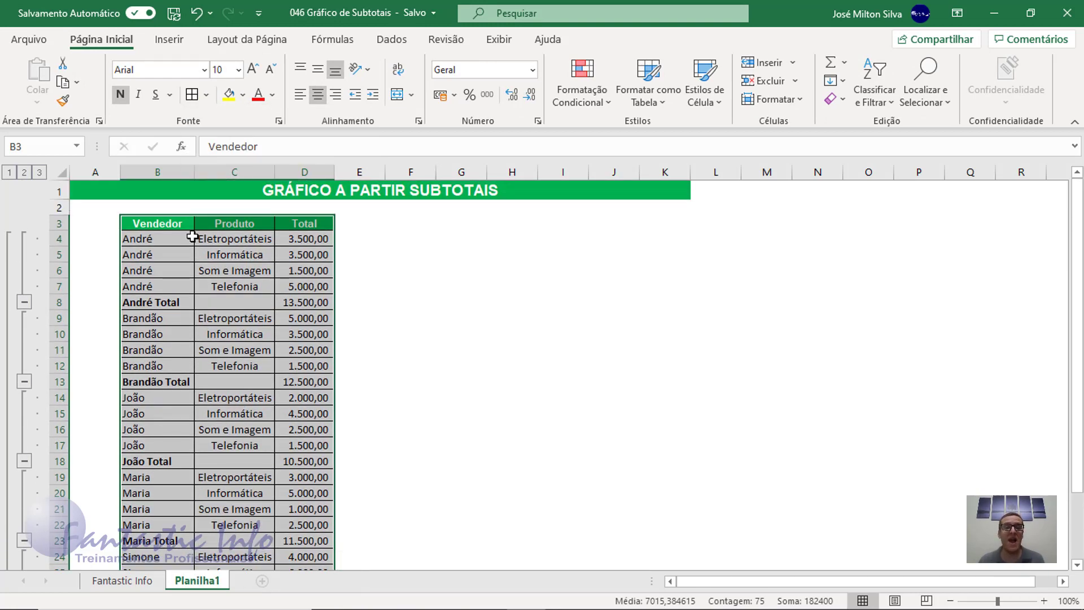
Collapse to outline level 2 and Ctrl-select B3:B28 together with D3:D28.
left_click(24, 172)
left_click(212, 272)
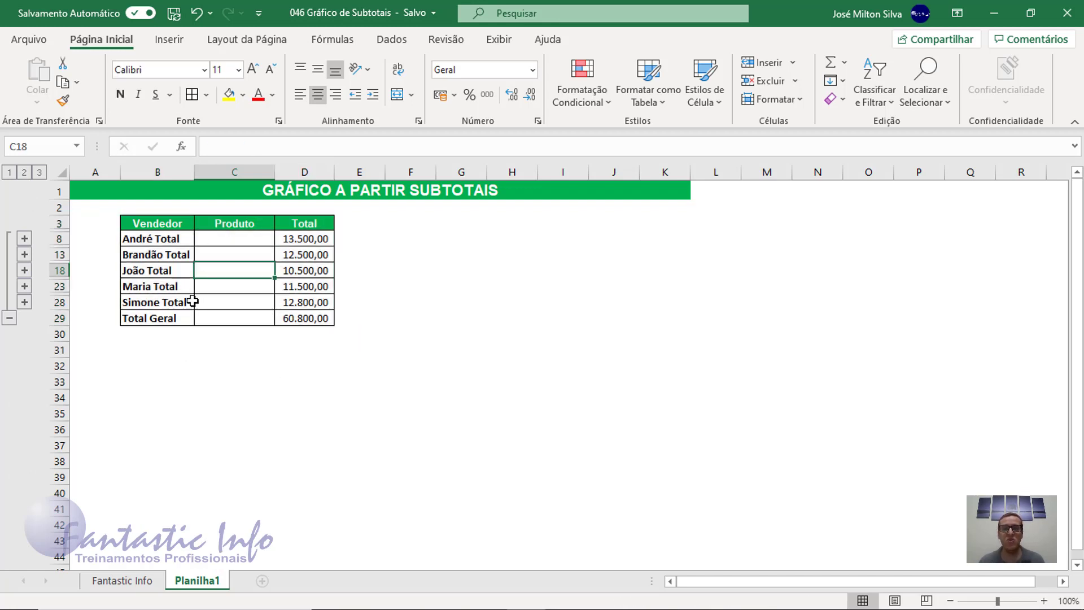
left_click(169, 225)
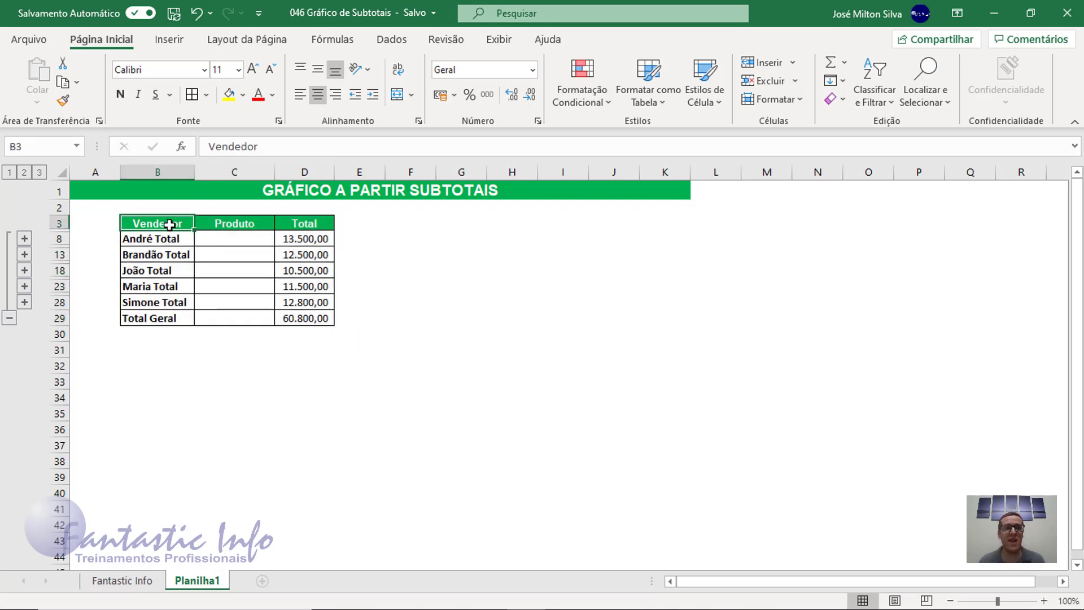
left_click_drag(169, 225, 155, 292)
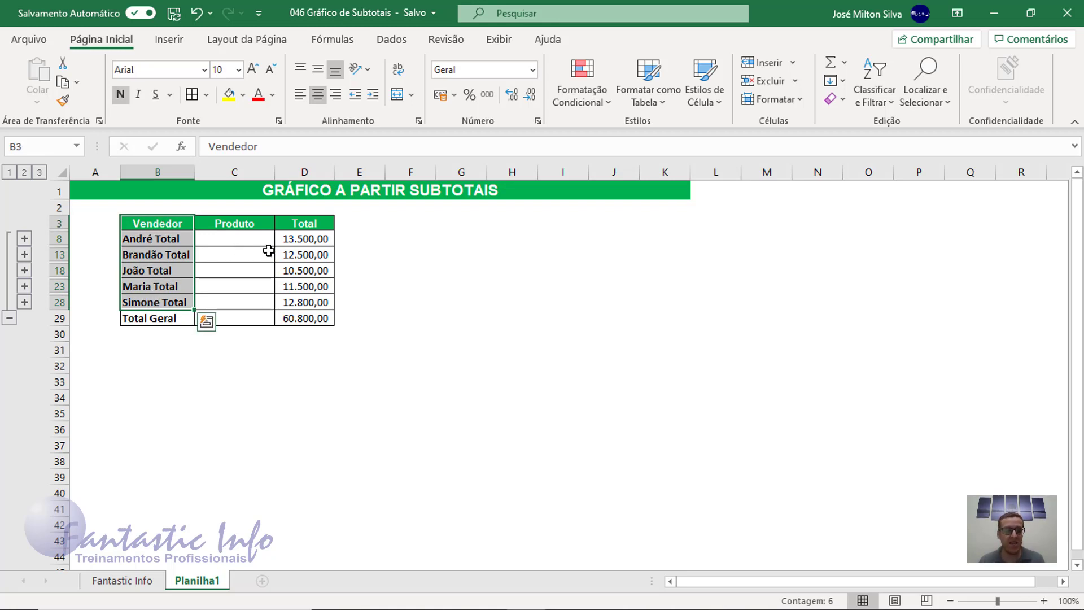
key("ctrl")
left_click_drag(305, 226, 300, 302)
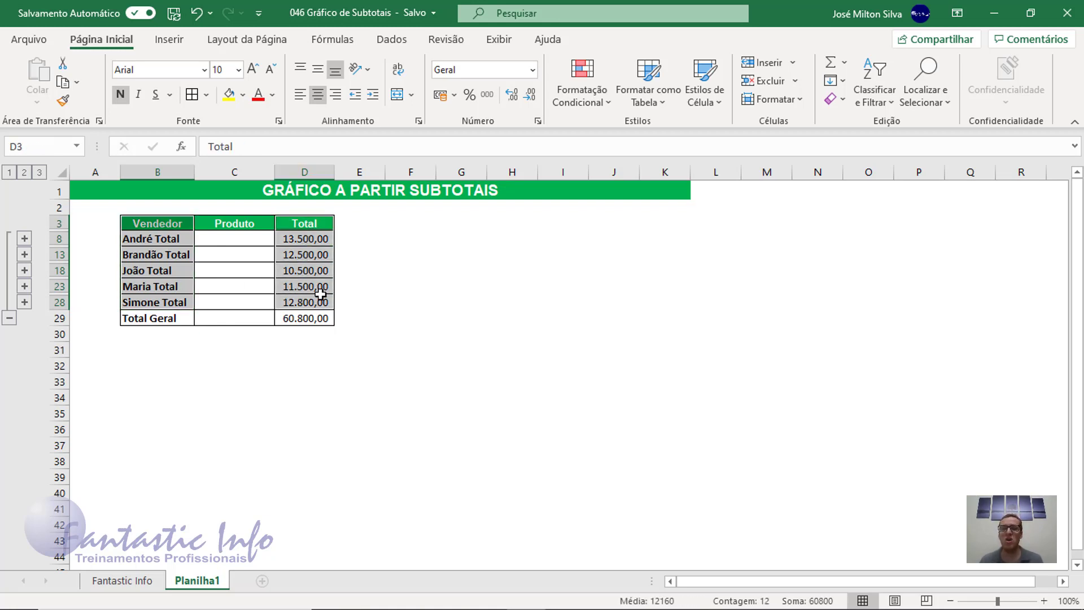
Insert a Coluna Agrupada chart from the selection and move it next to the table.
left_click(171, 40)
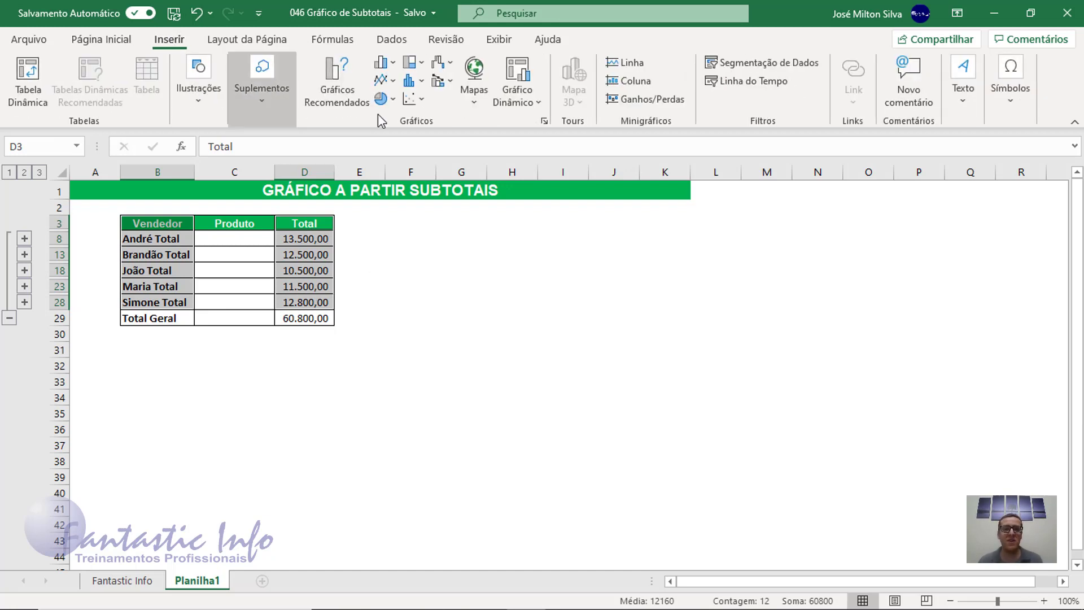
left_click(392, 63)
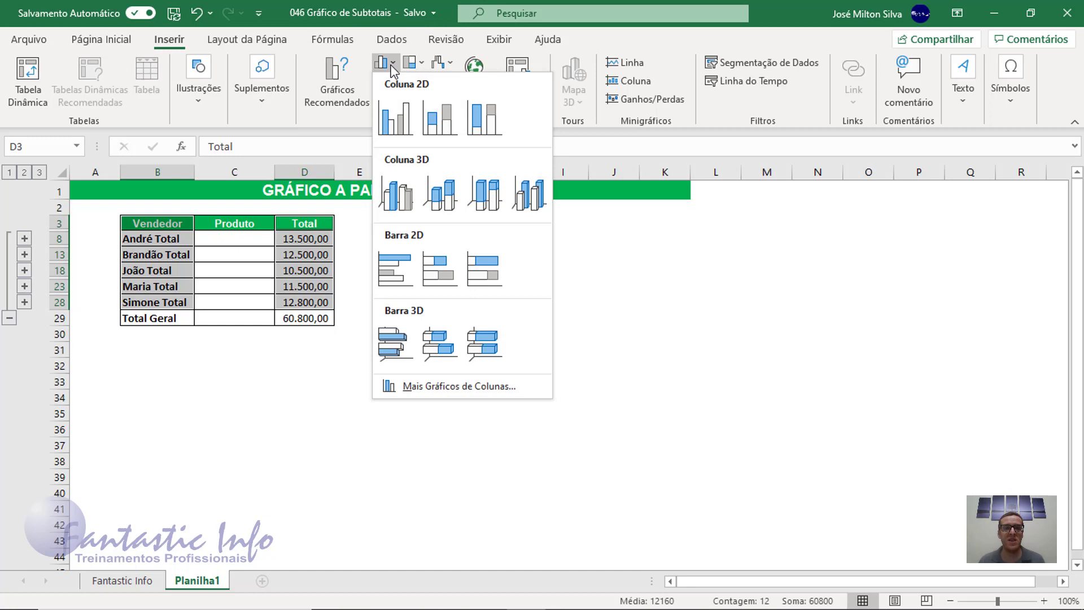
left_click(391, 115)
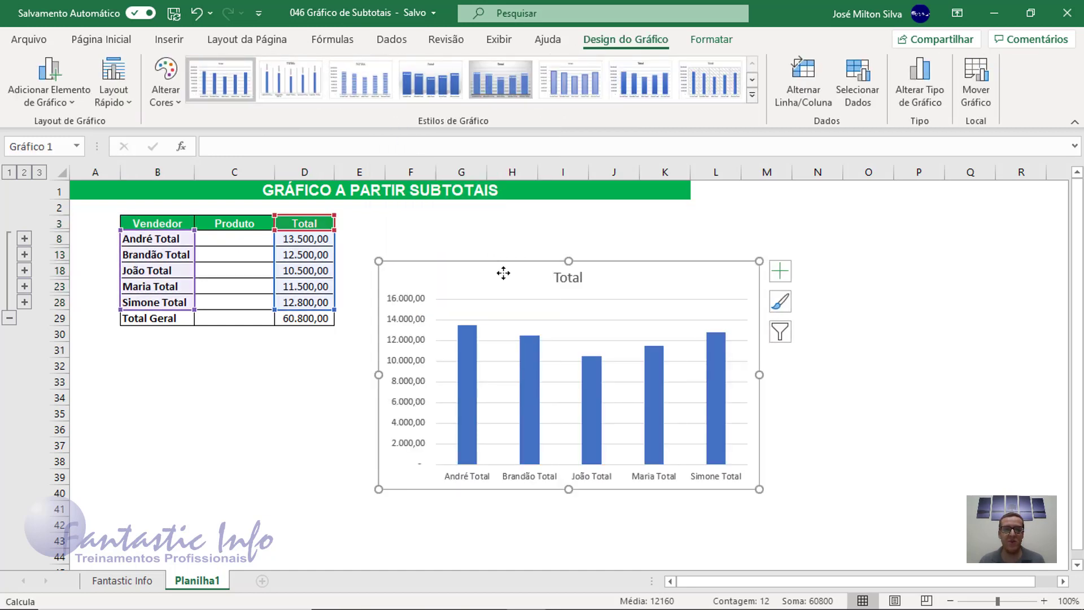
left_click_drag(502, 276, 510, 235)
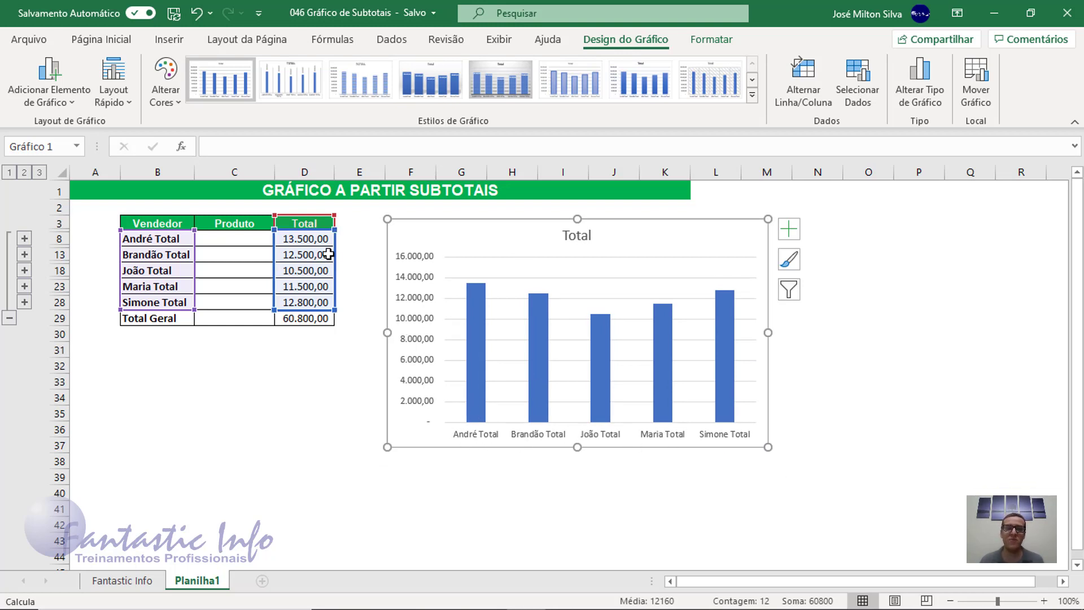
left_click(156, 226)
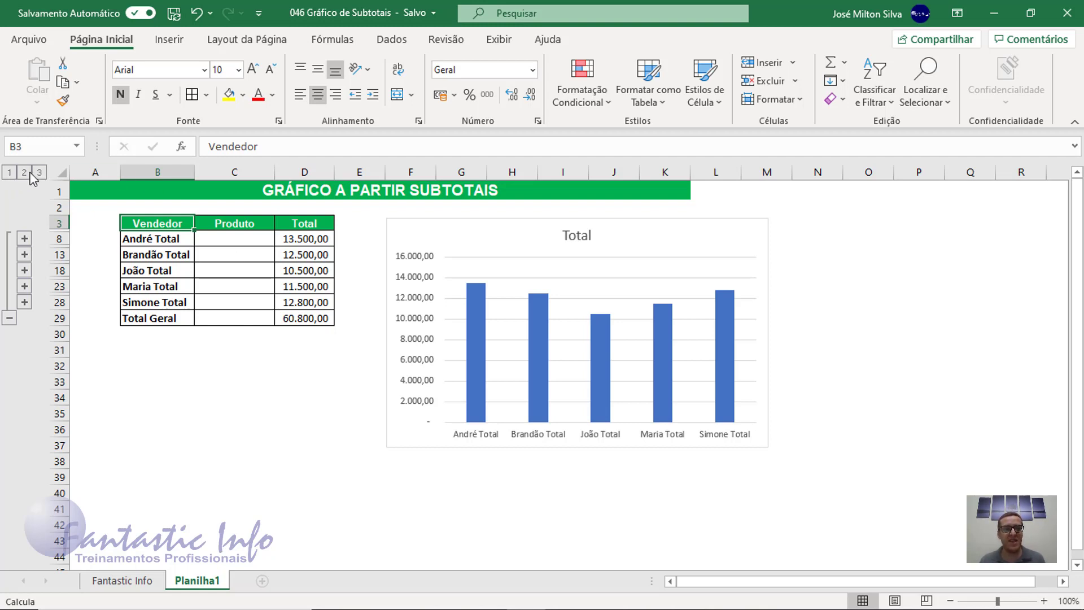
left_click(9, 172)
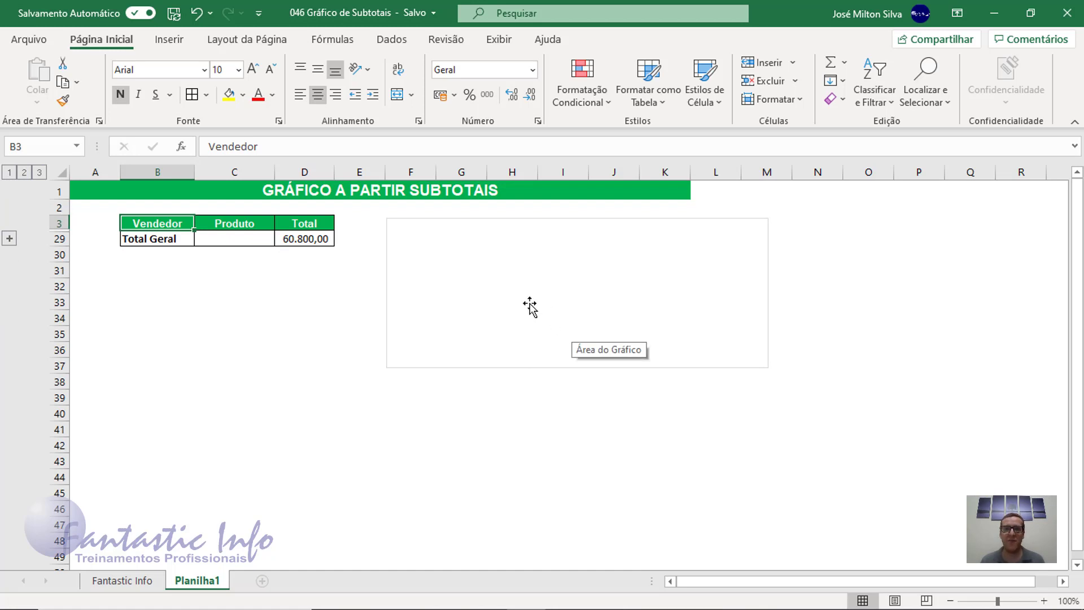
left_click(24, 172)
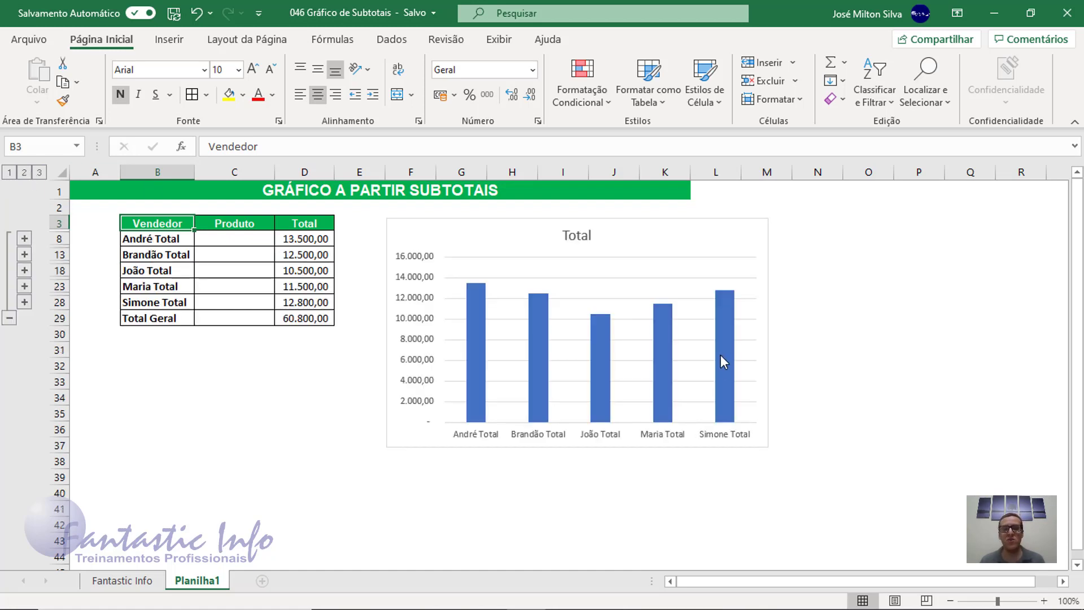
left_click(39, 175)
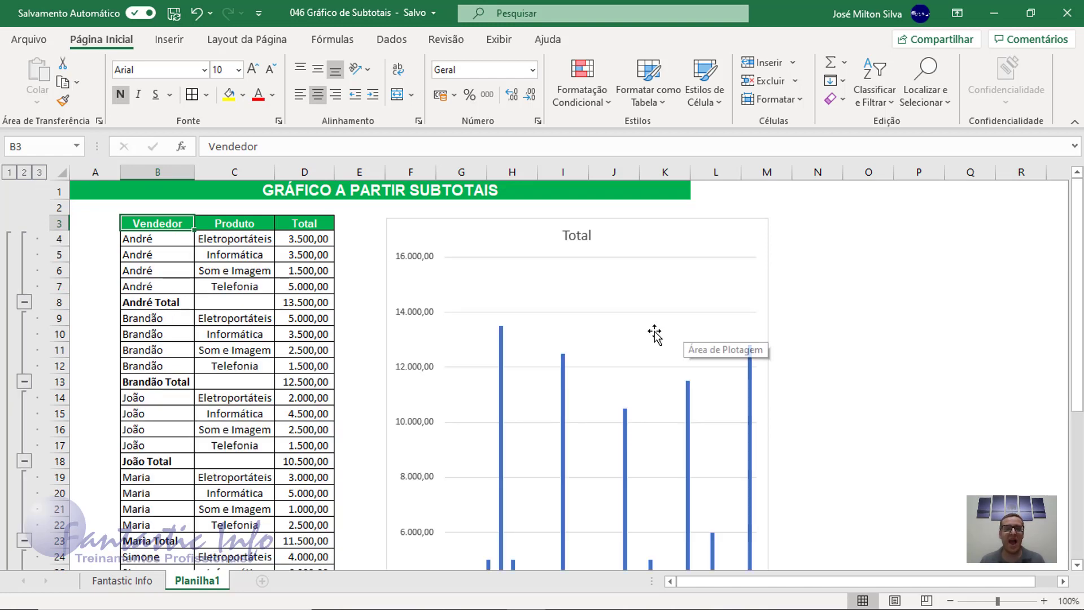
scroll(655, 334, "down", 1)
scroll(657, 338, "down", 4)
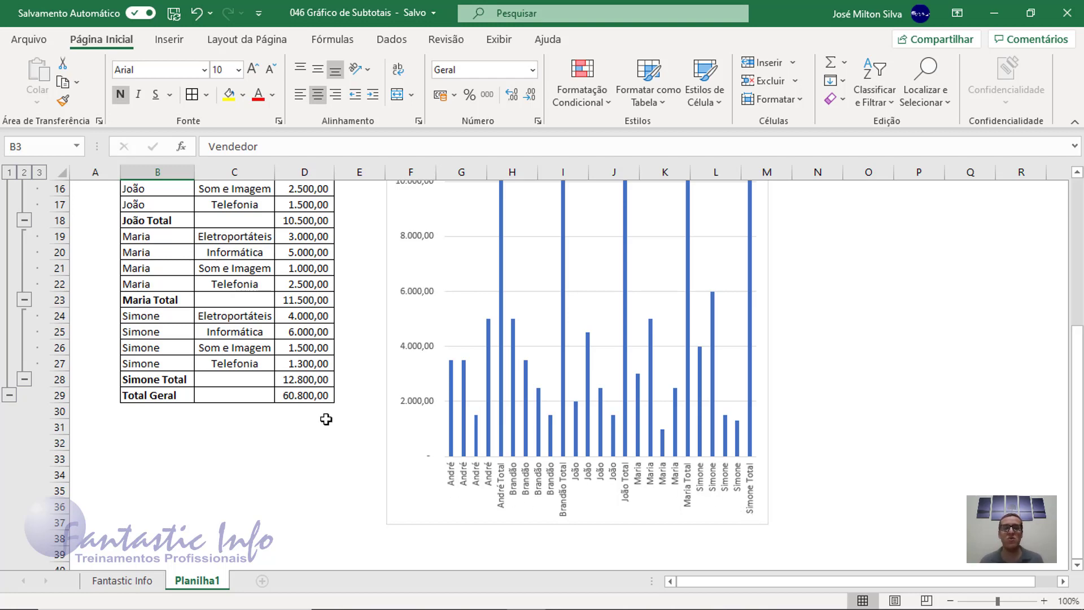
scroll(215, 364, "up", 1)
scroll(215, 362, "up", 1)
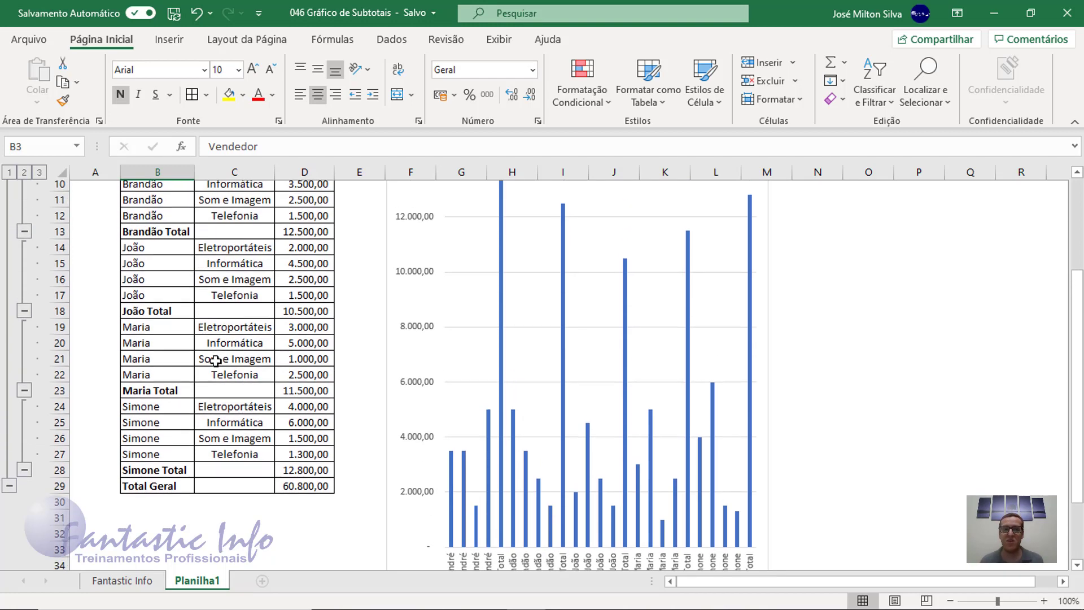
scroll(215, 361, "up", 2)
left_click(24, 176)
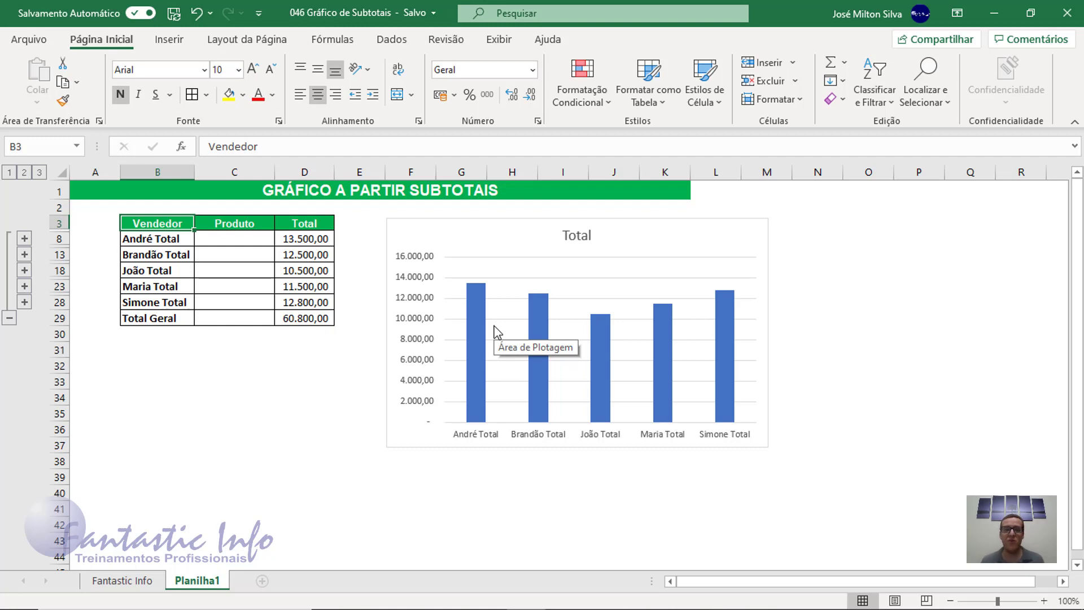
left_click(495, 233)
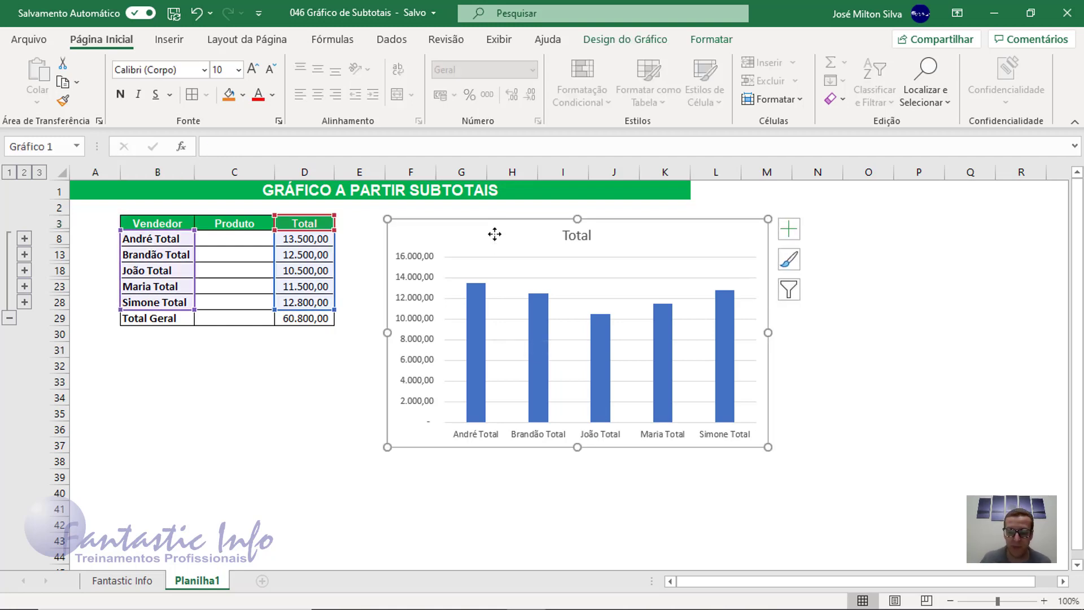
Delete the chart, reselect B3:B28 and D3:D28, and keep only visible cells with Alt+;.
key("Delete")
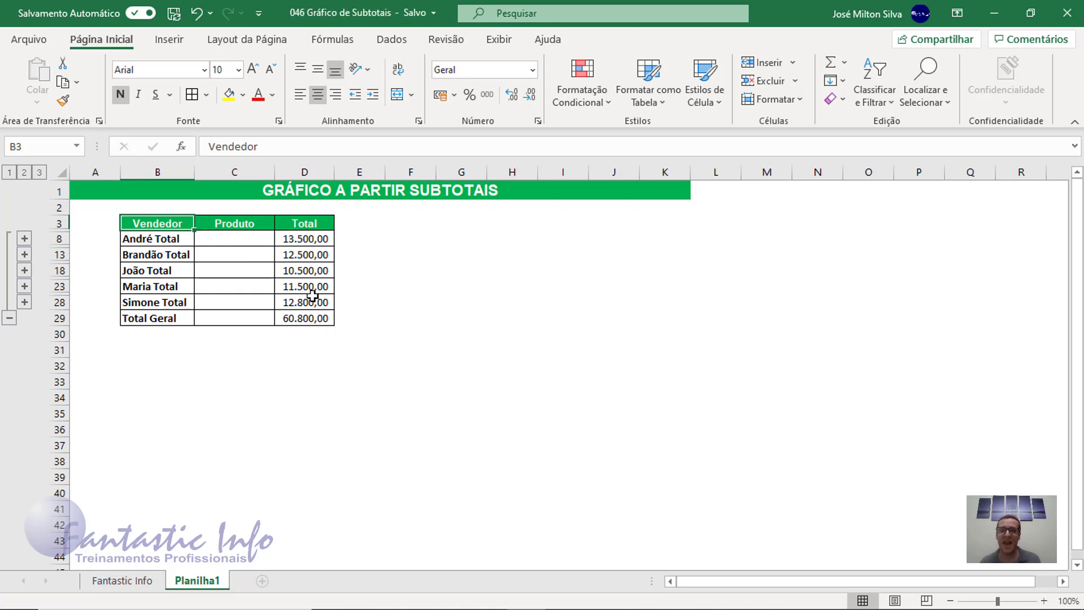
left_click(162, 222)
left_click_drag(163, 237, 162, 303)
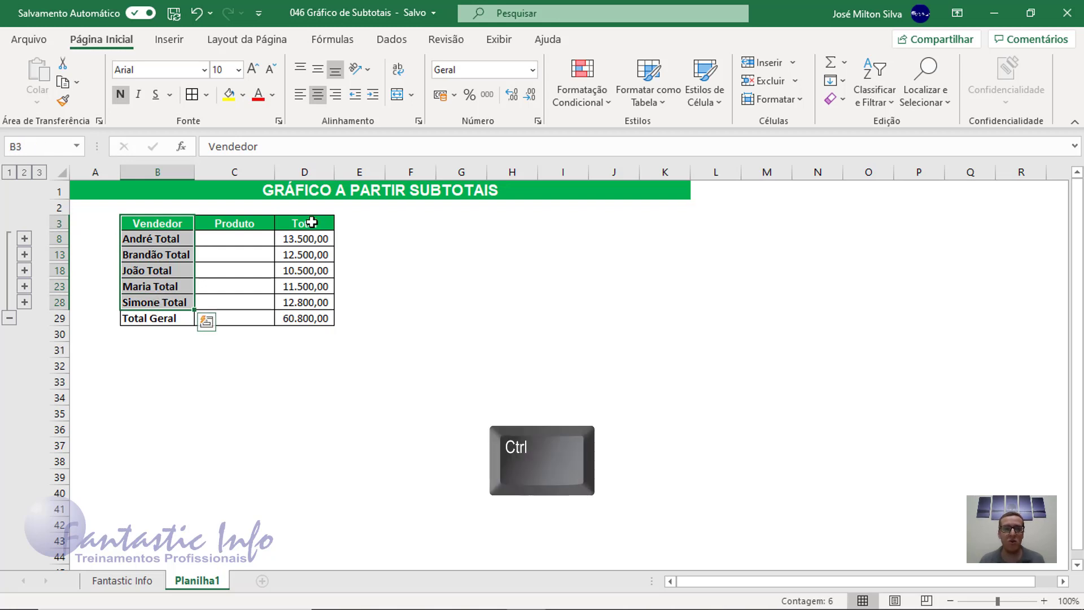
left_click_drag(309, 223, 310, 296, "ctrl")
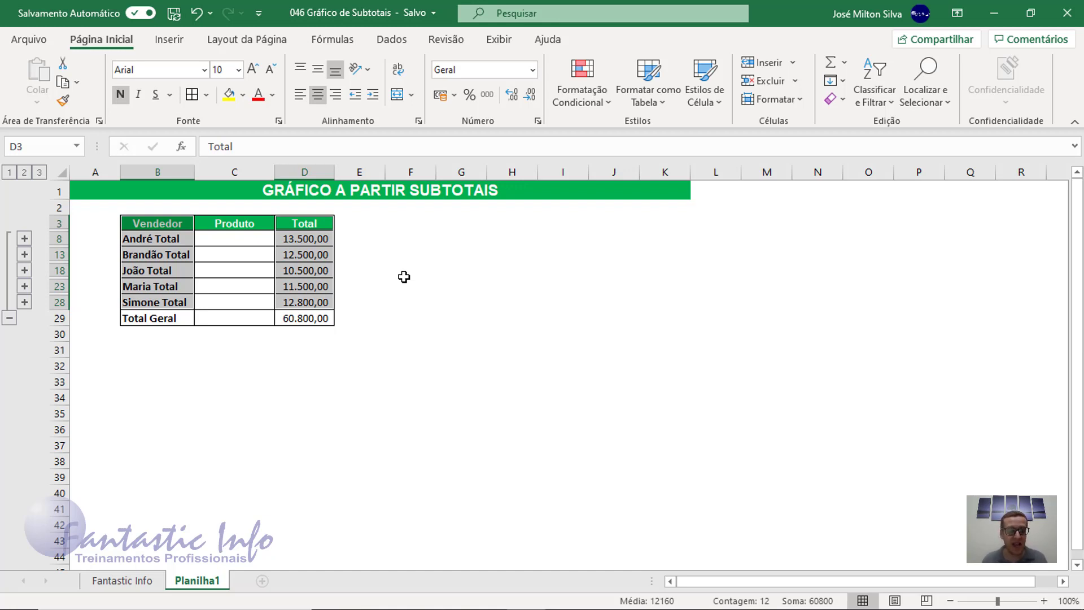
key("alt+semicolon")
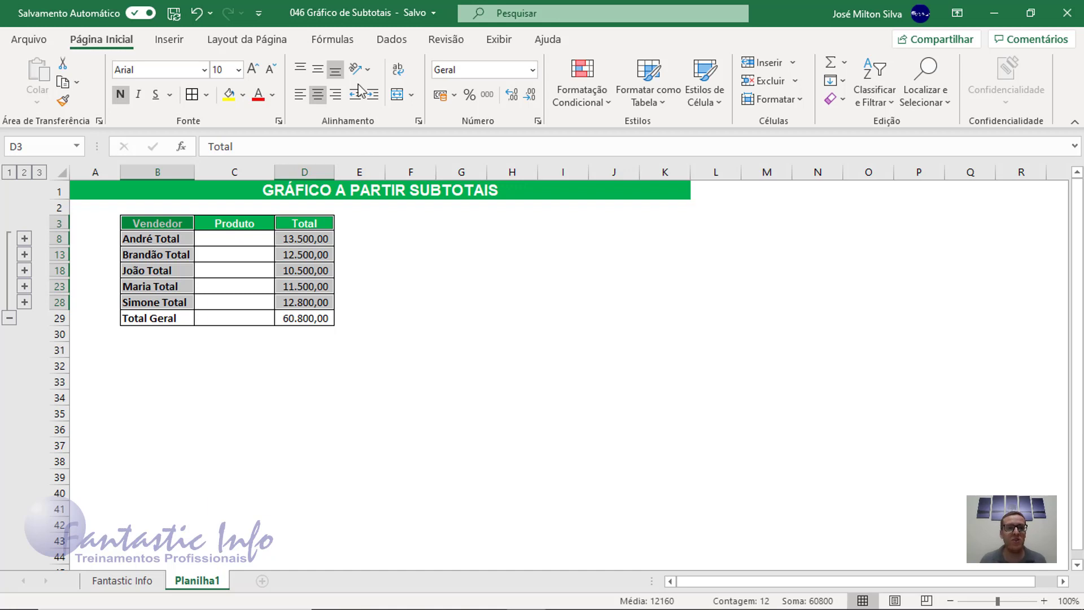
Insert a Clustered Column chart of the visible subtotals, place it beside the table, then deselect it.
left_click(169, 39)
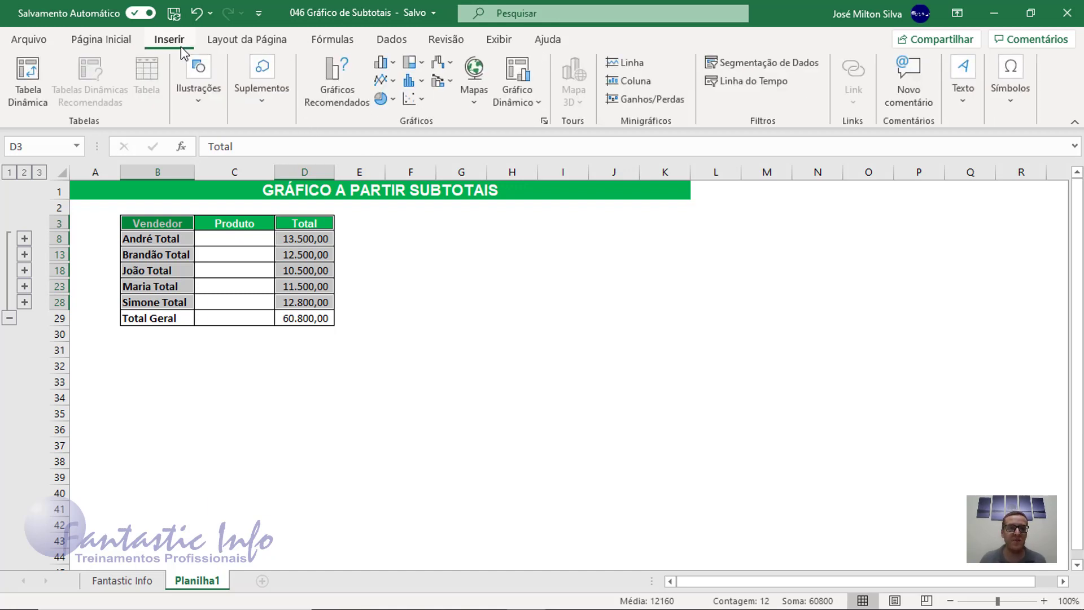
left_click(391, 67)
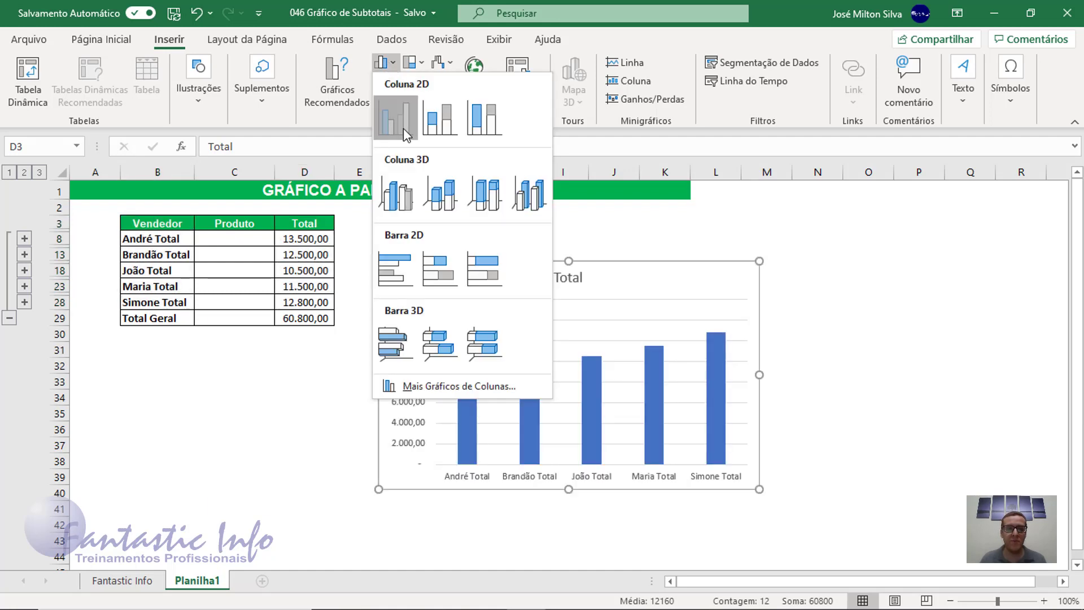
left_click(403, 128)
left_click_drag(479, 273, 458, 218)
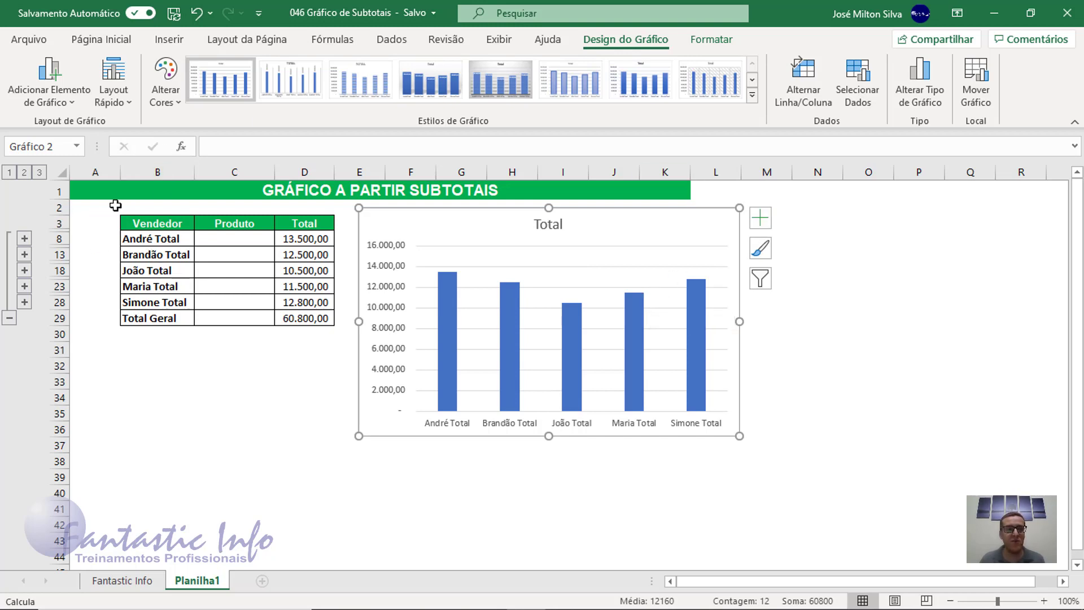
left_click(100, 217)
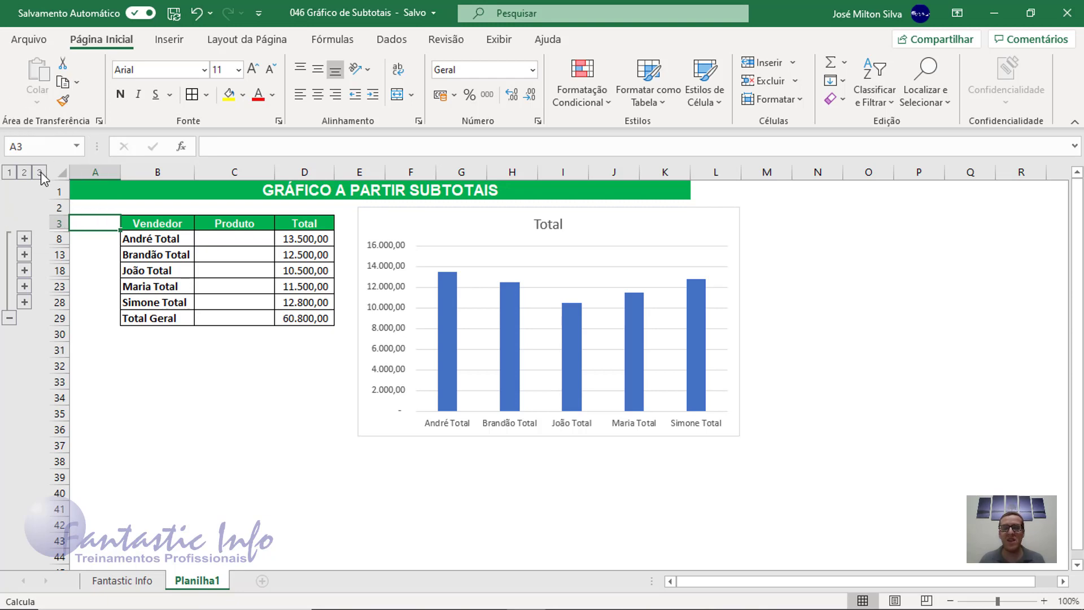
left_click(40, 172)
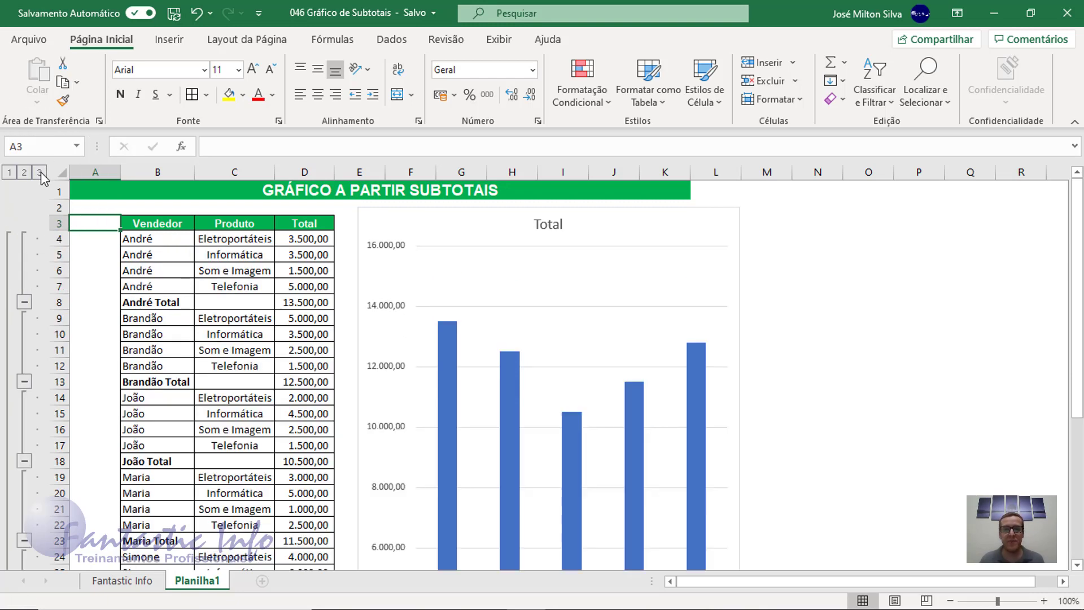
scroll(479, 372, "down", 2)
scroll(653, 450, "down", 3)
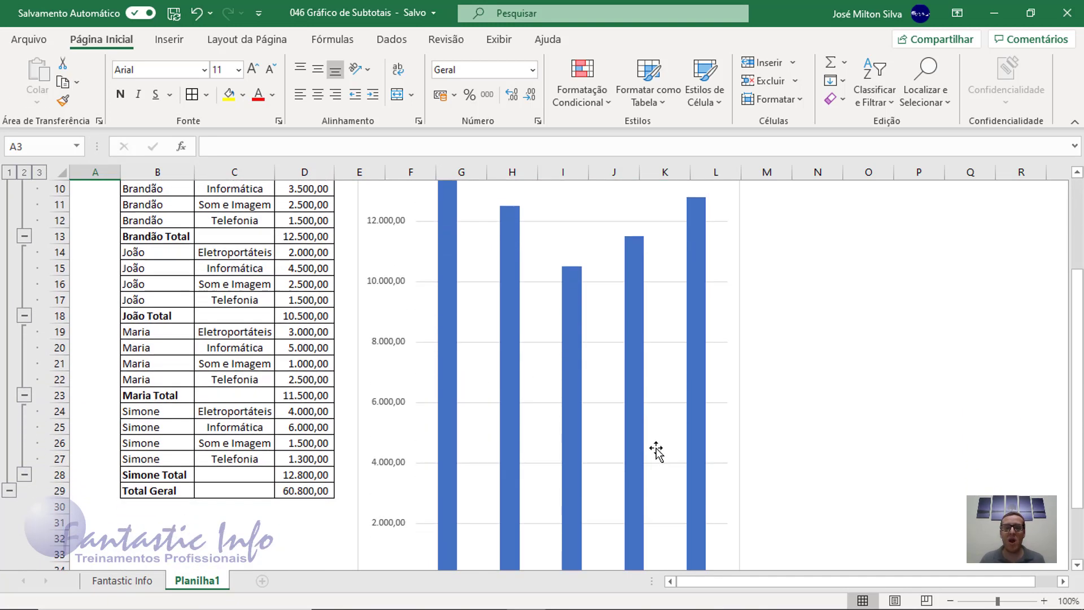
scroll(588, 450, "up", 3)
scroll(584, 445, "up", 2)
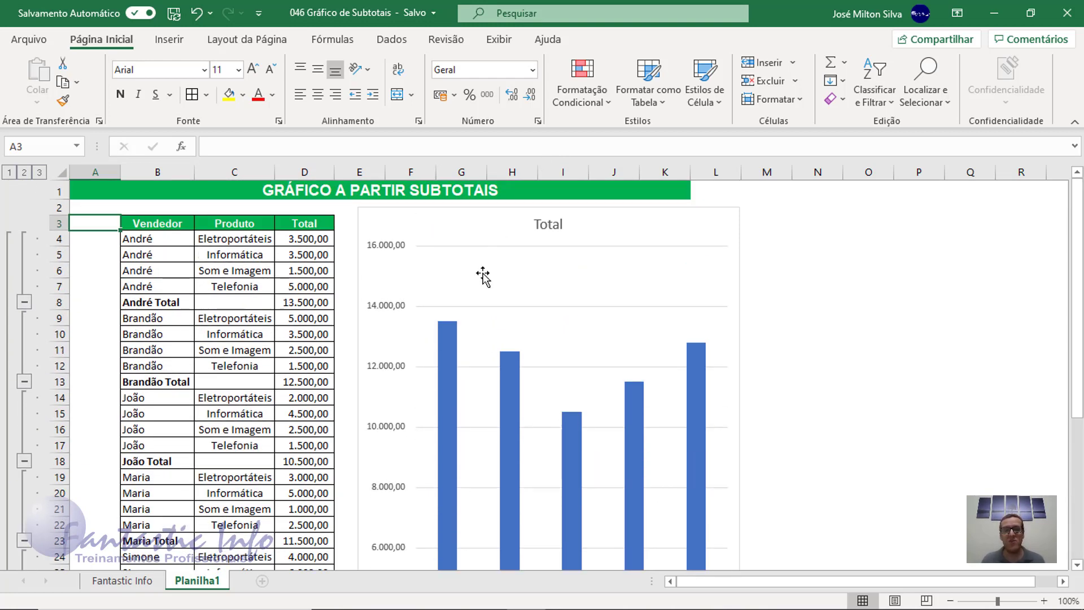
left_click(24, 173)
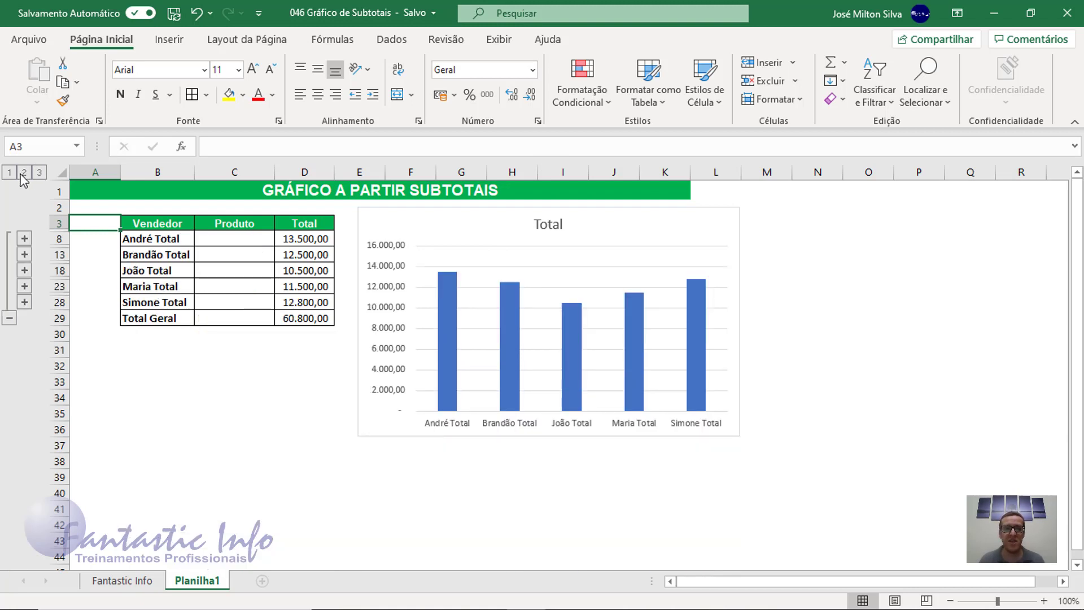
left_click(11, 174)
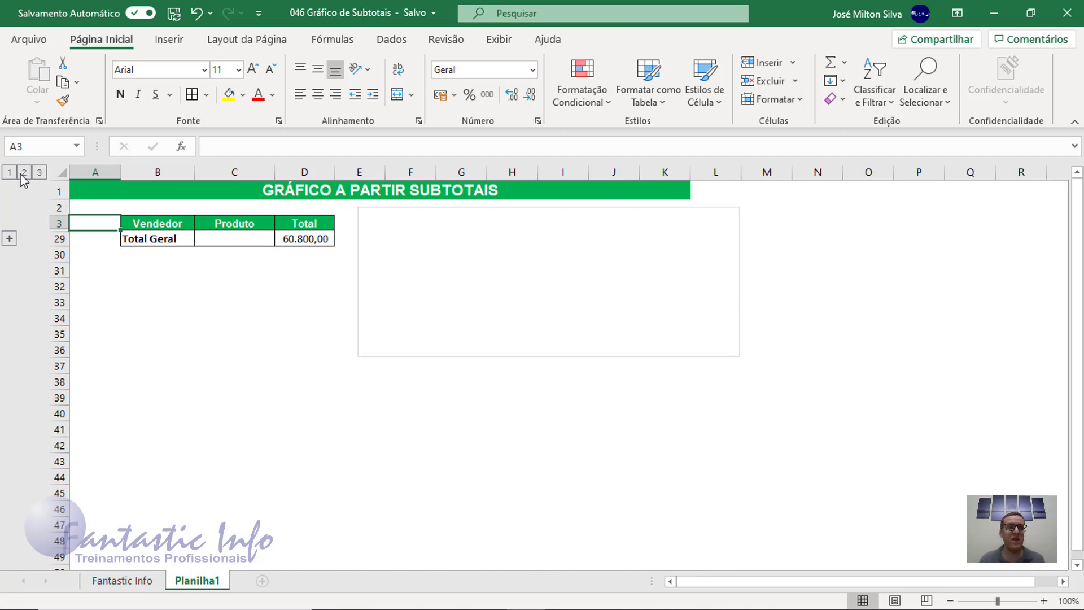
left_click(23, 174)
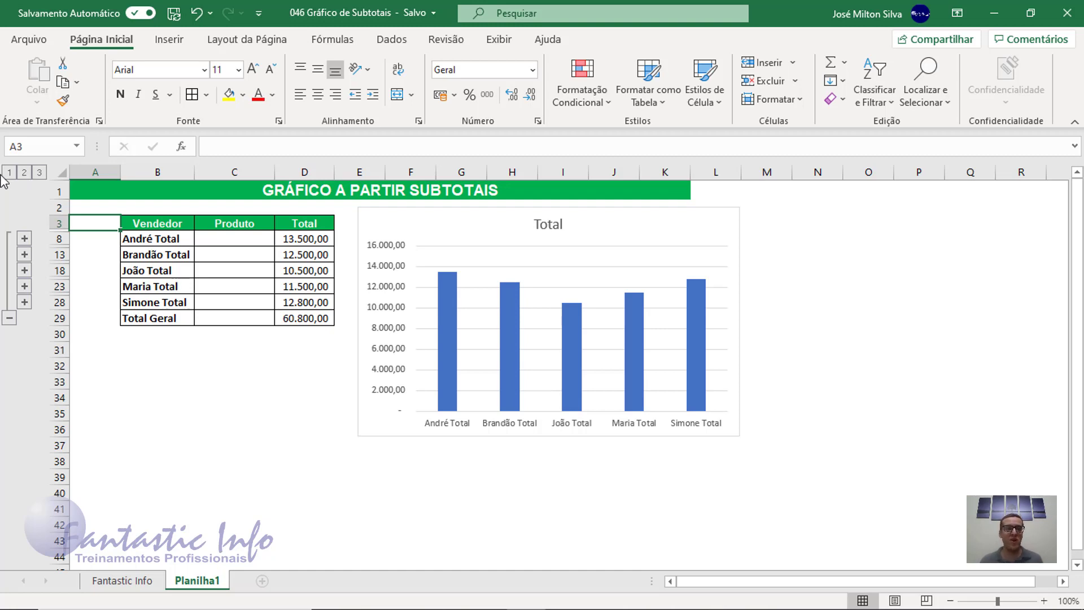
left_click(9, 173)
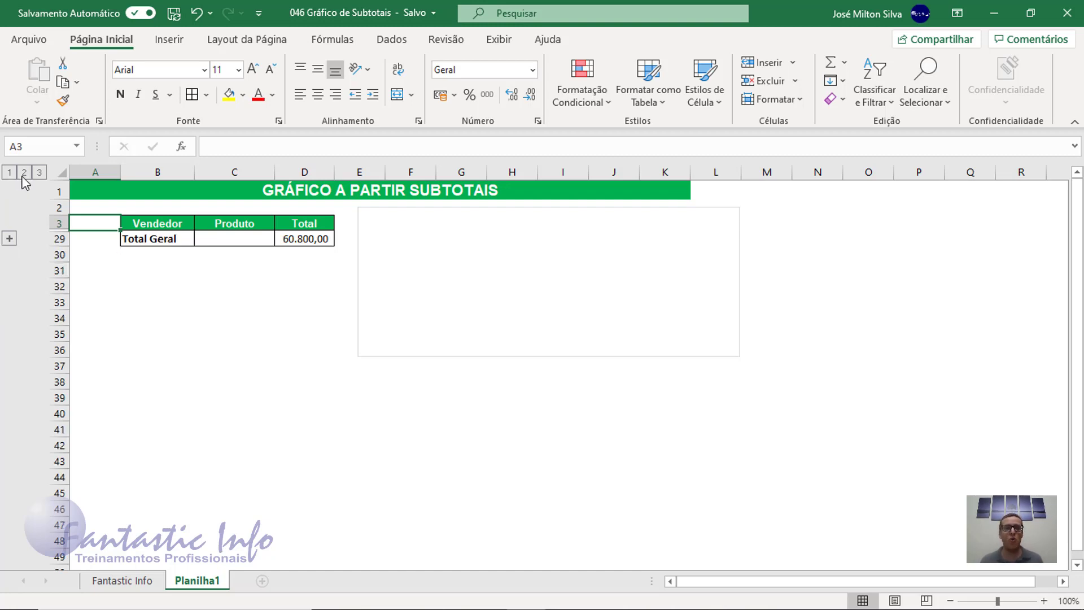
left_click(24, 173)
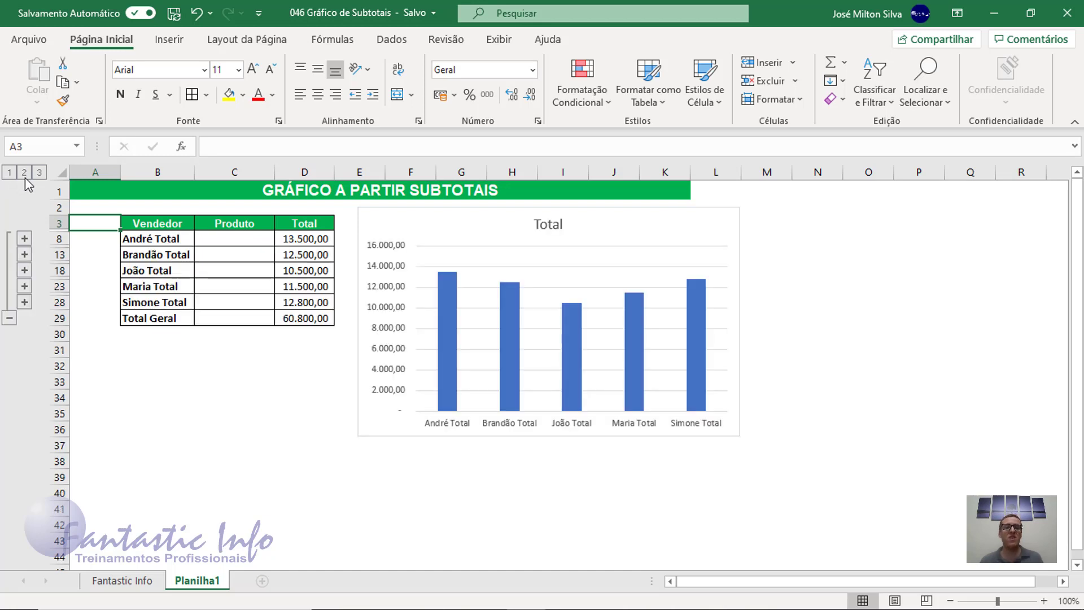
Set the chart area's placement property to 'Mover mas não dimensionar com células'.
left_click(419, 224)
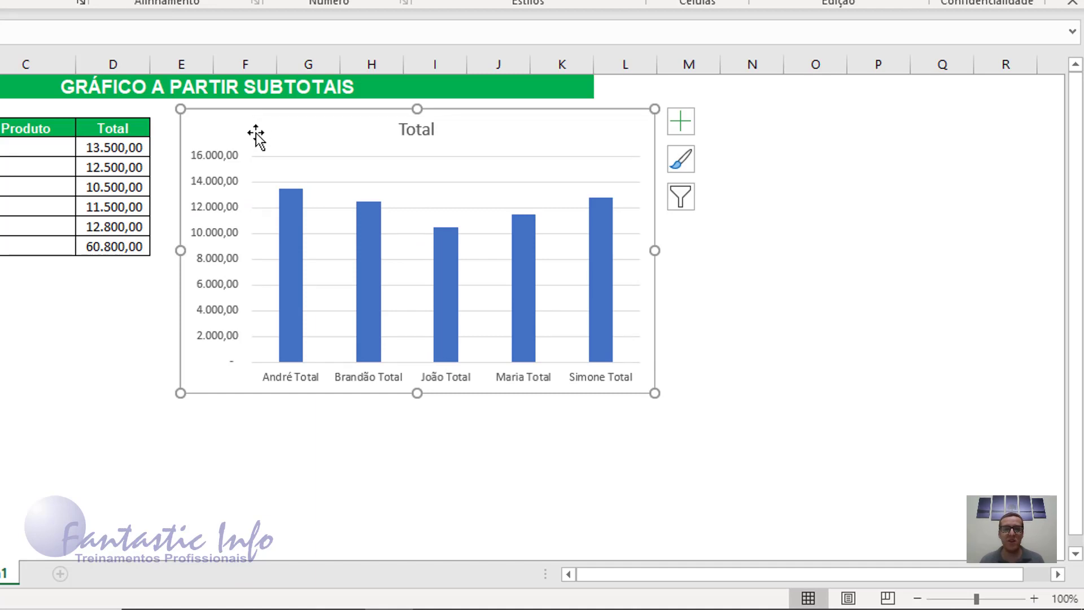
right_click(256, 133)
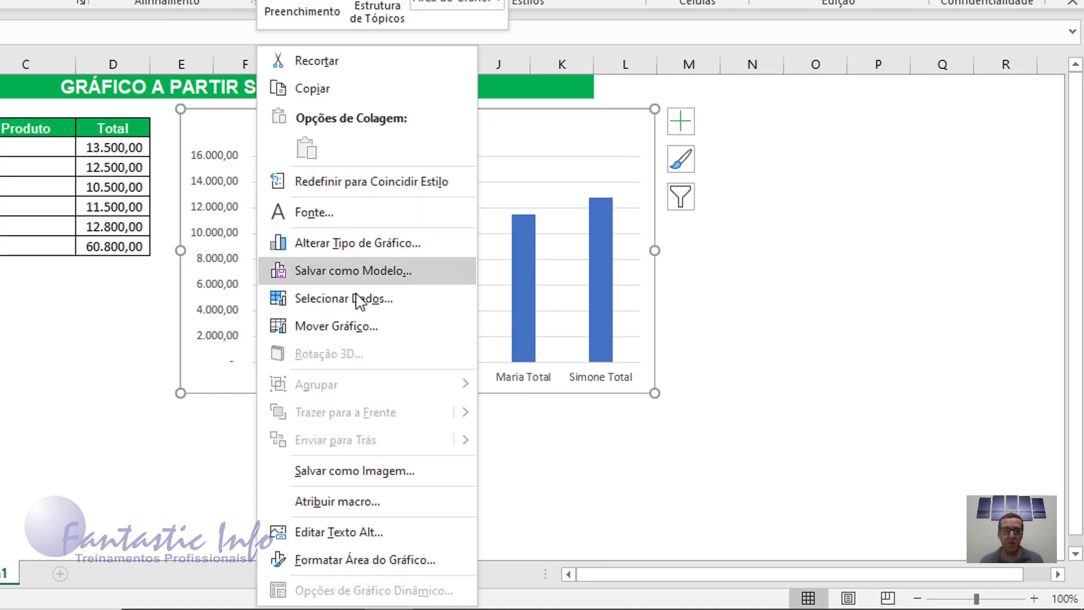
left_click(394, 564)
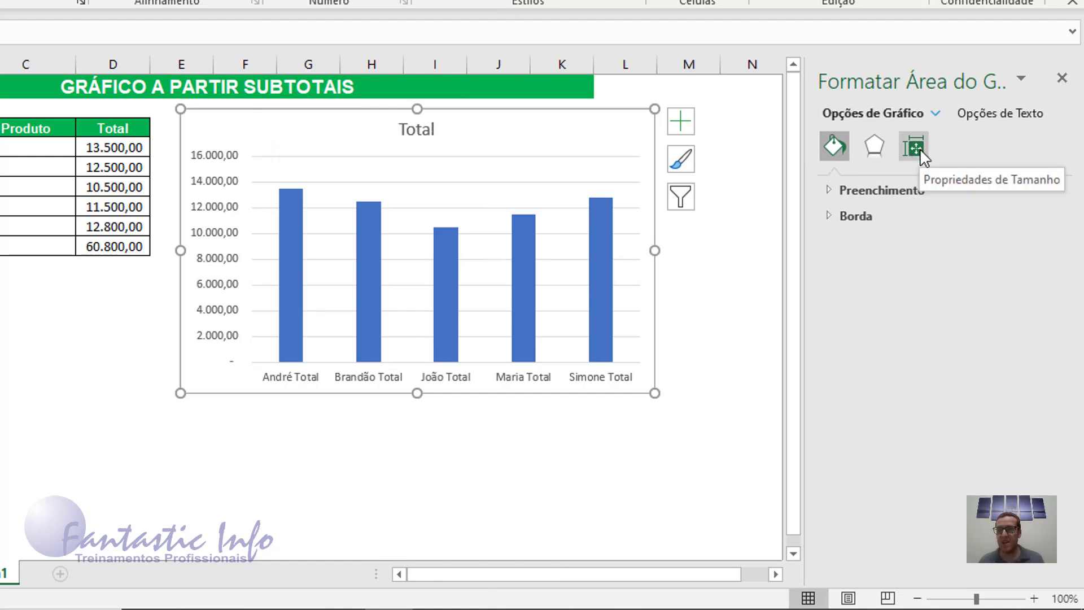
left_click(680, 121)
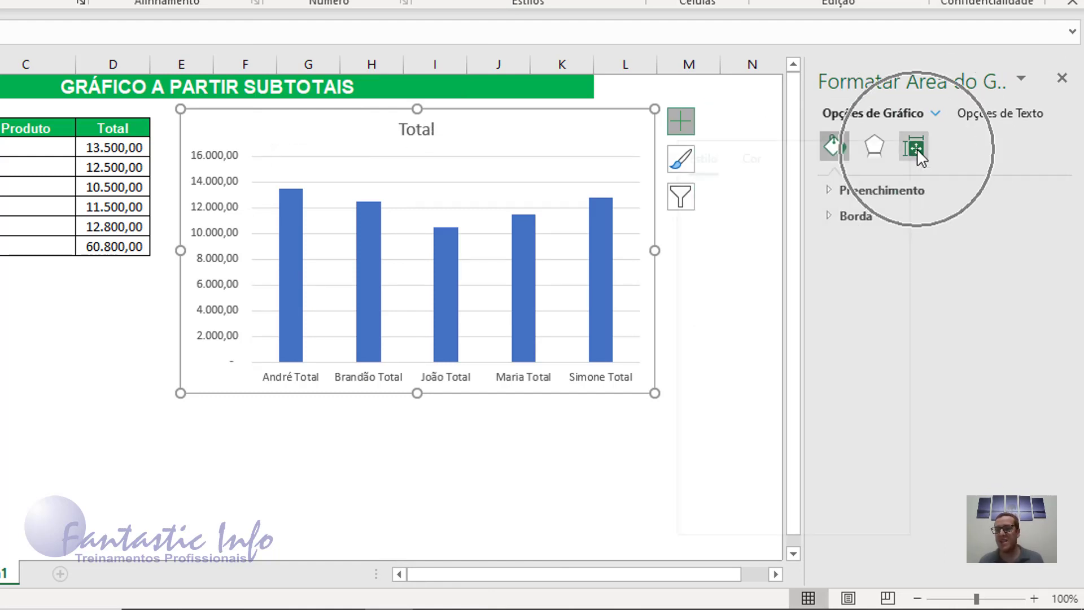
left_click(680, 152)
left_click(690, 157)
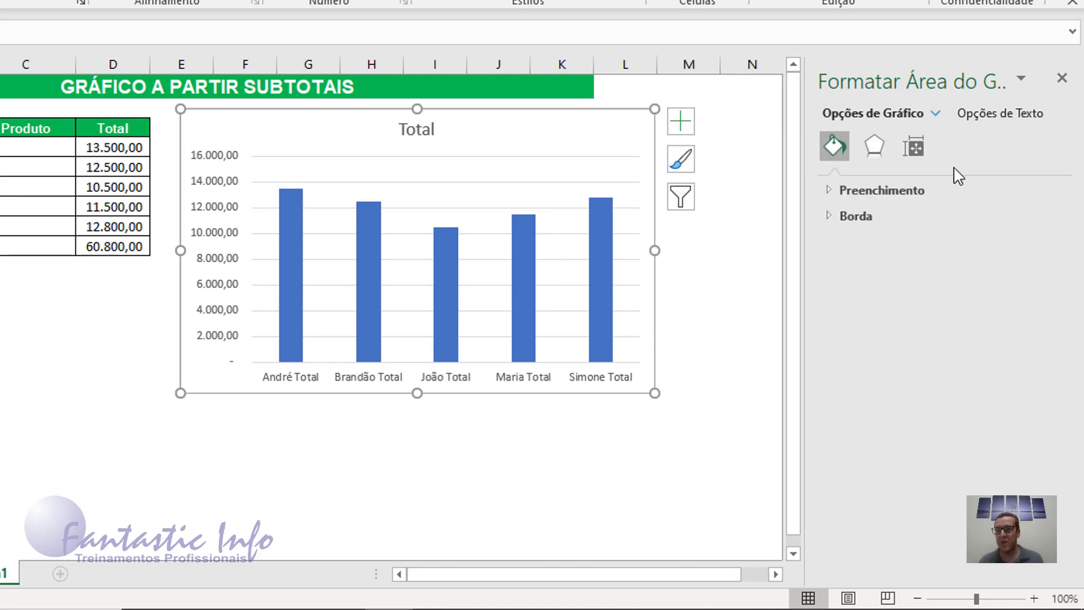
left_click(915, 147)
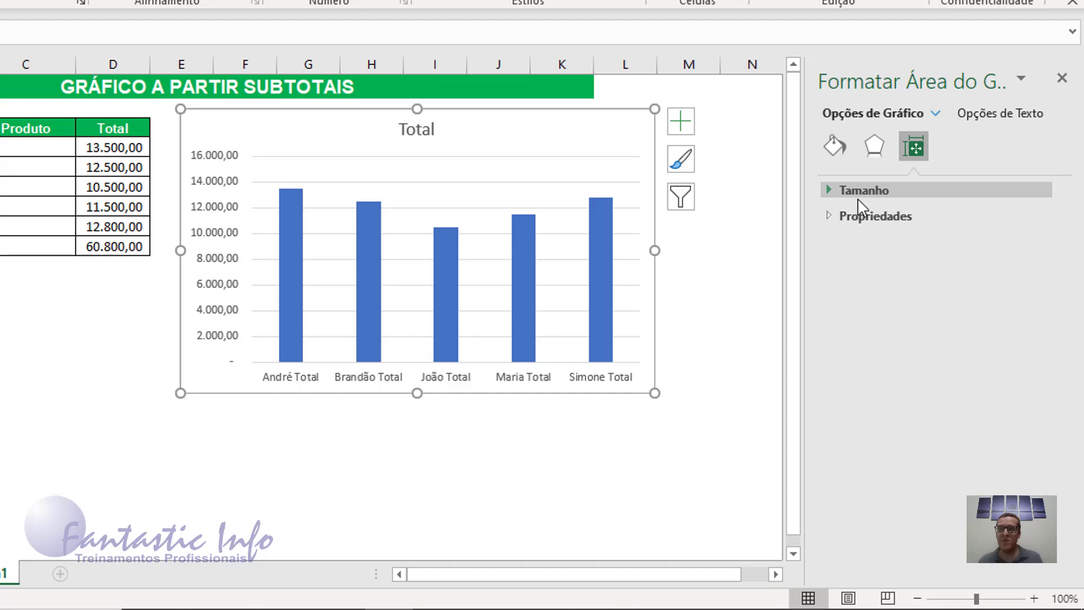
left_click(832, 216)
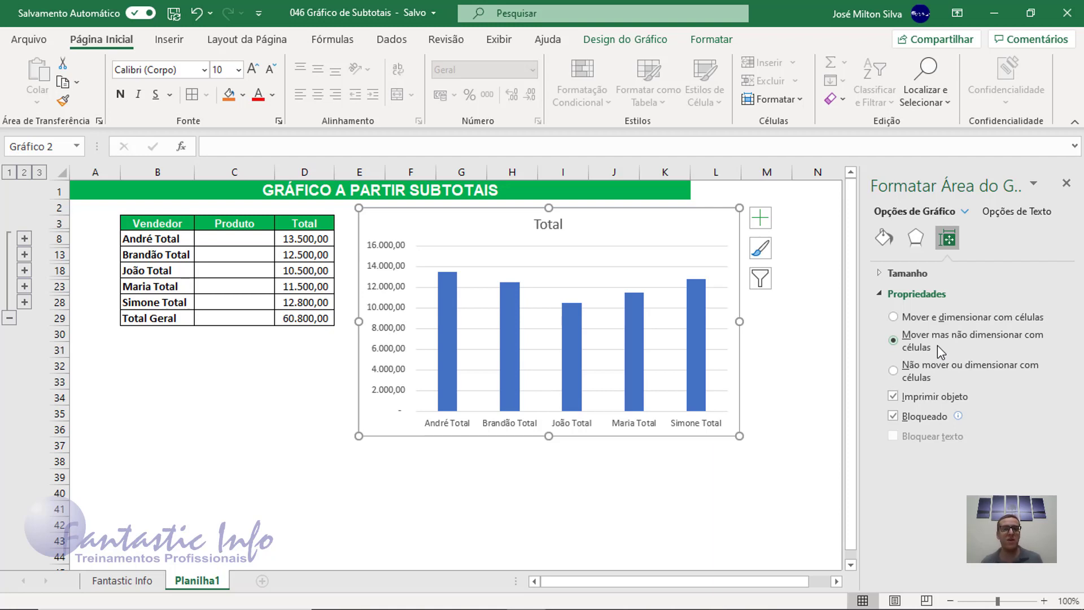
left_click(893, 370)
left_click(910, 342)
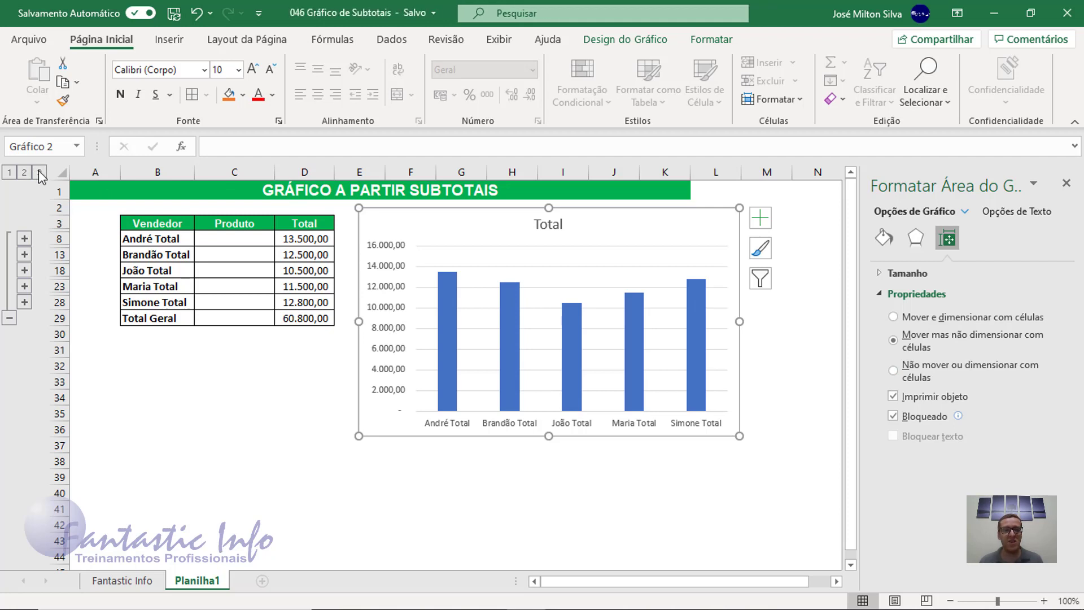
left_click(148, 334)
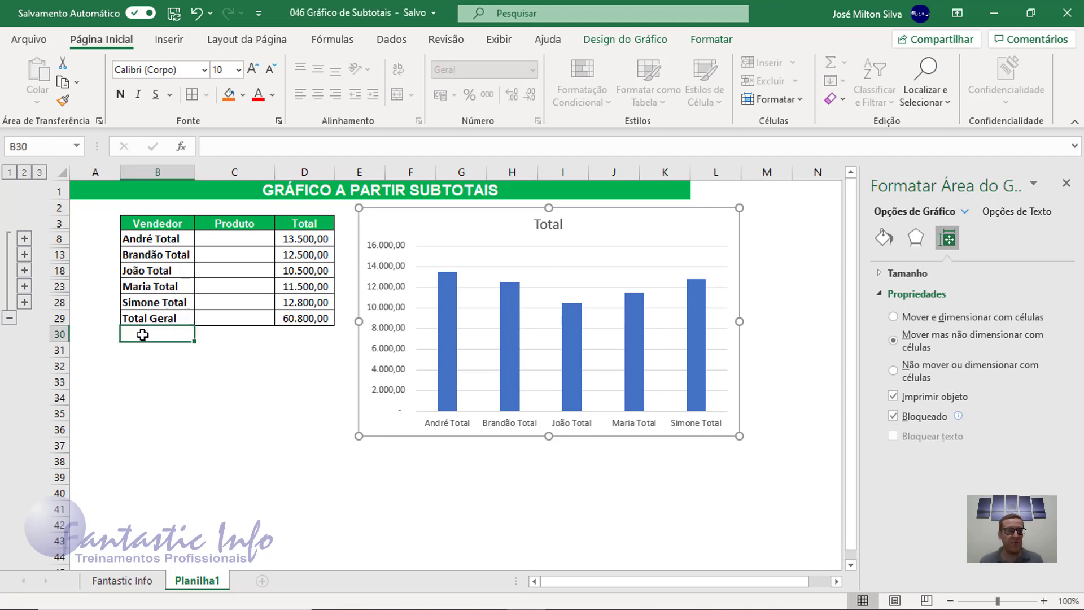
left_click(40, 173)
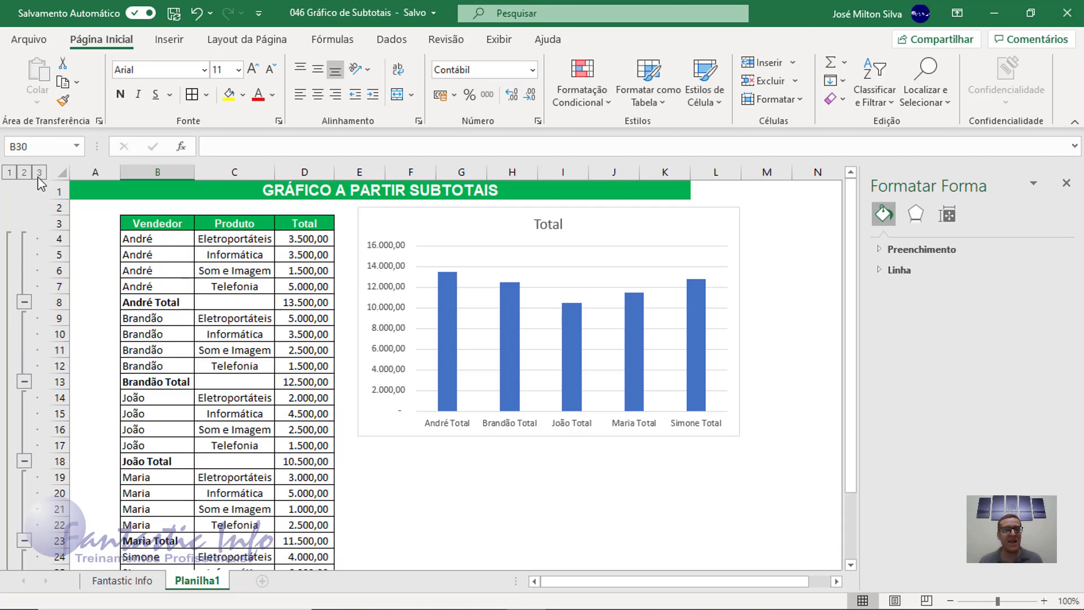
left_click(25, 172)
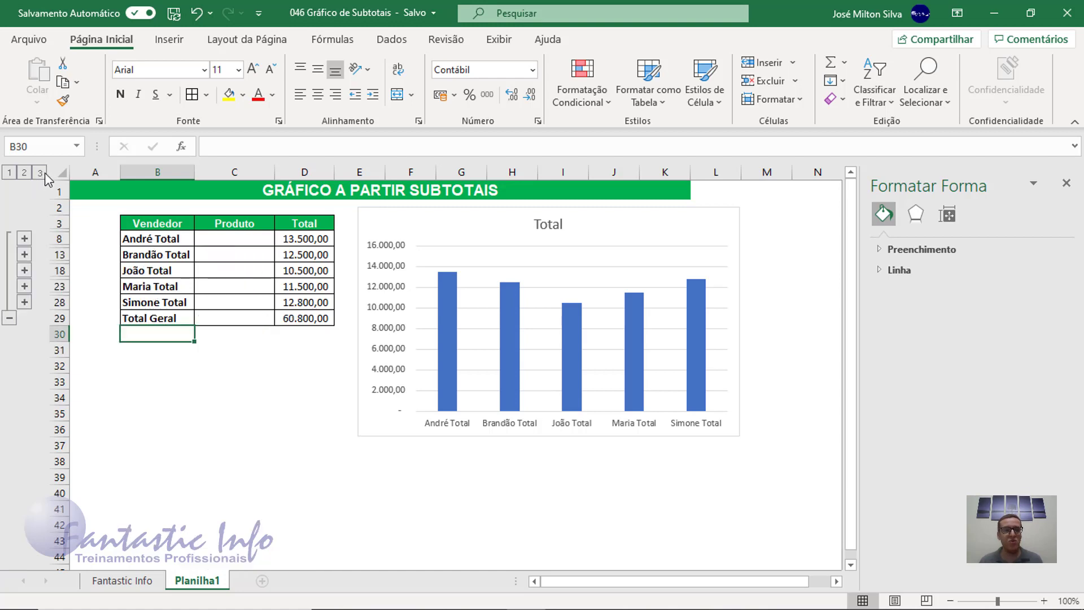
left_click(39, 172)
left_click(31, 176)
left_click(10, 174)
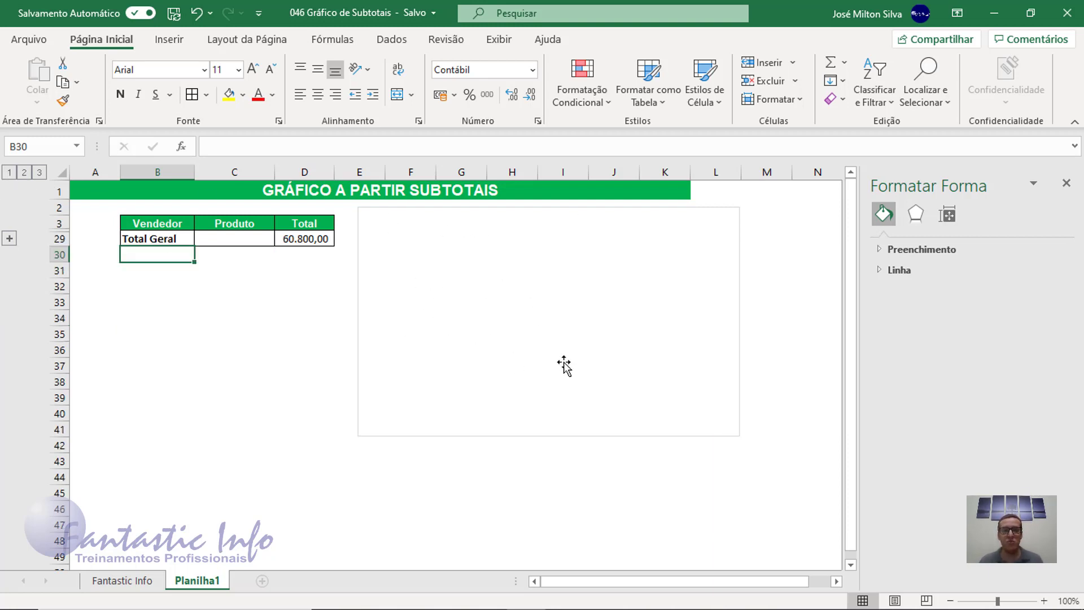
left_click(25, 173)
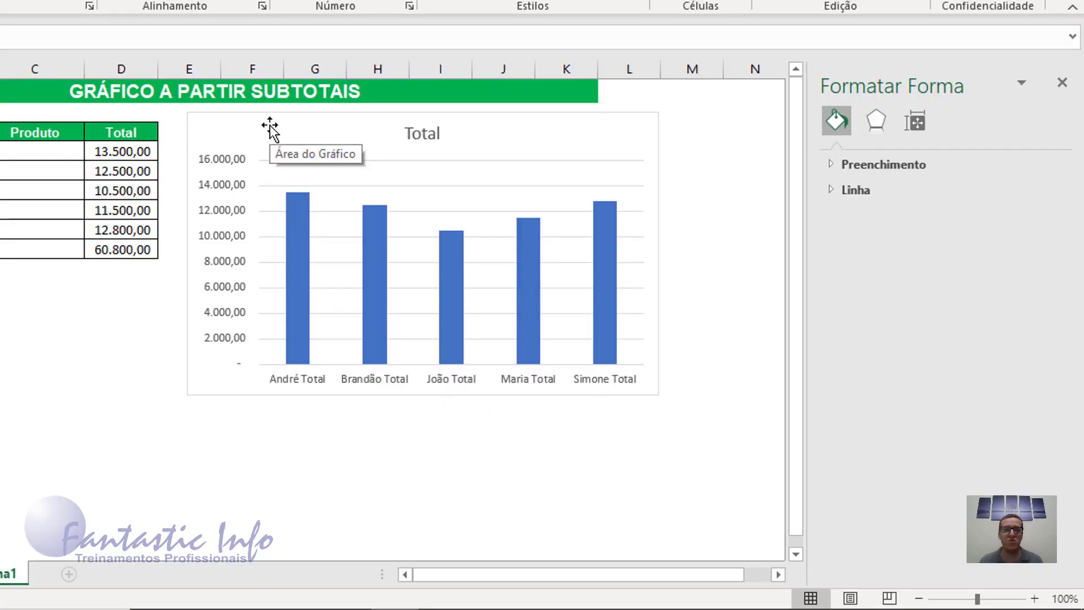
Enable 'Mostrar dados em linhas e colunas ocultas' in the chart's hidden and empty cell settings.
right_click(270, 130)
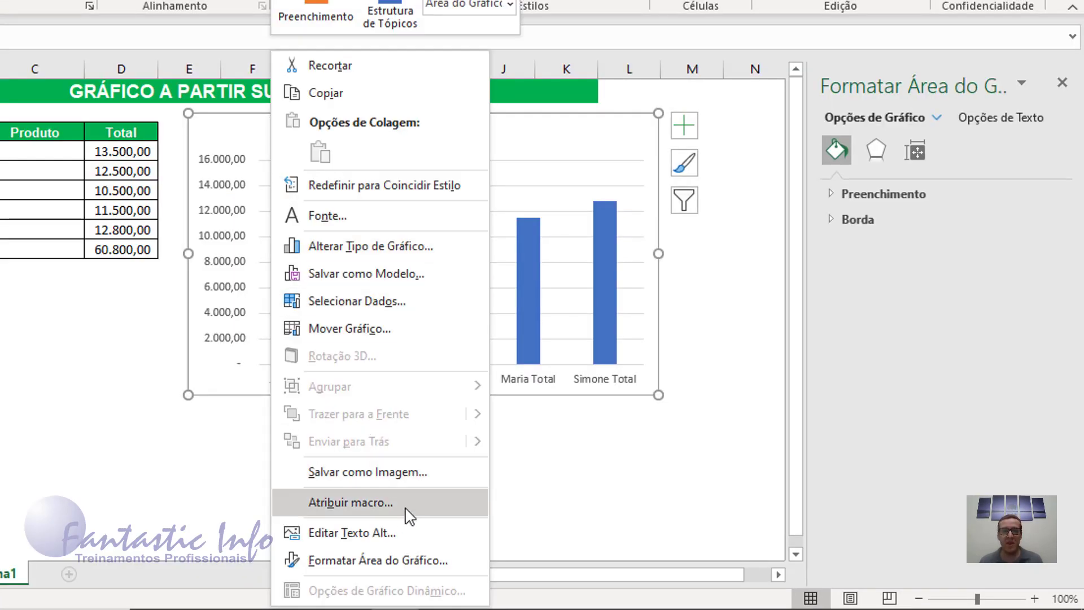
left_click(383, 312)
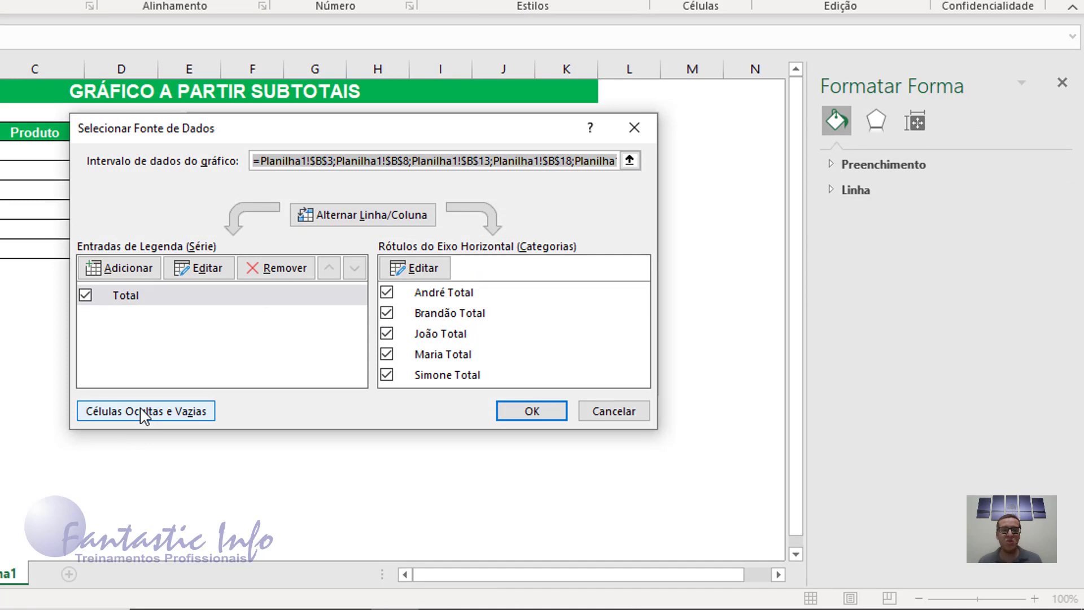
left_click(144, 414)
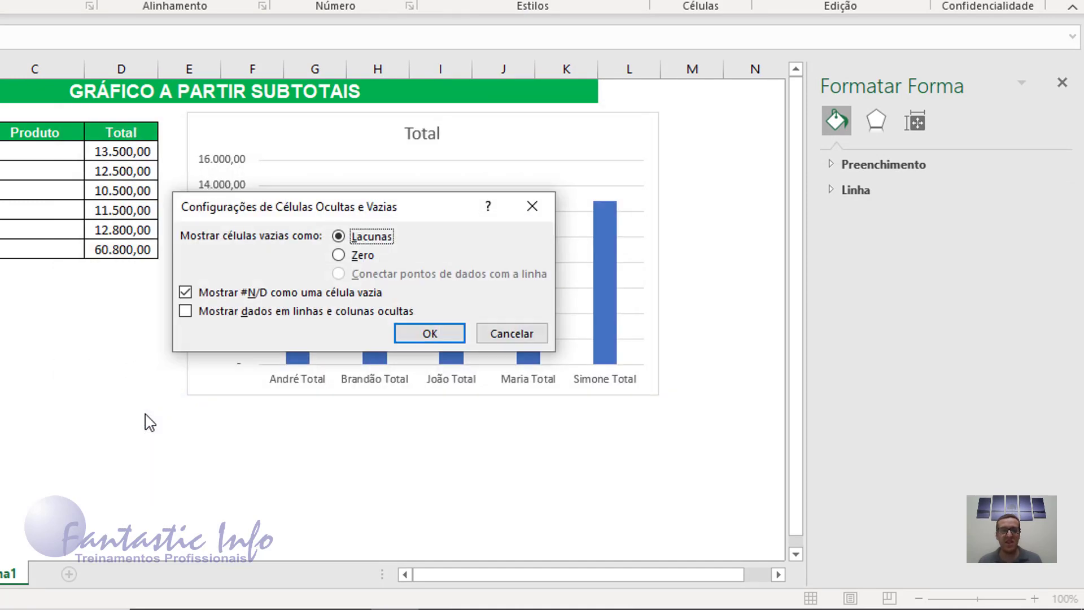
left_click(199, 315)
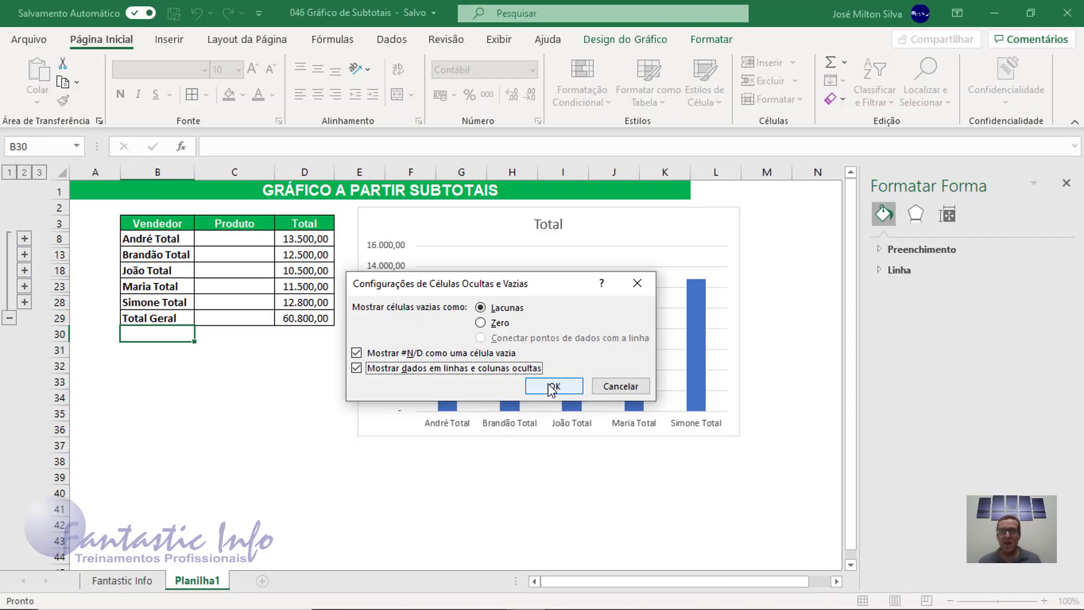
left_click(553, 387)
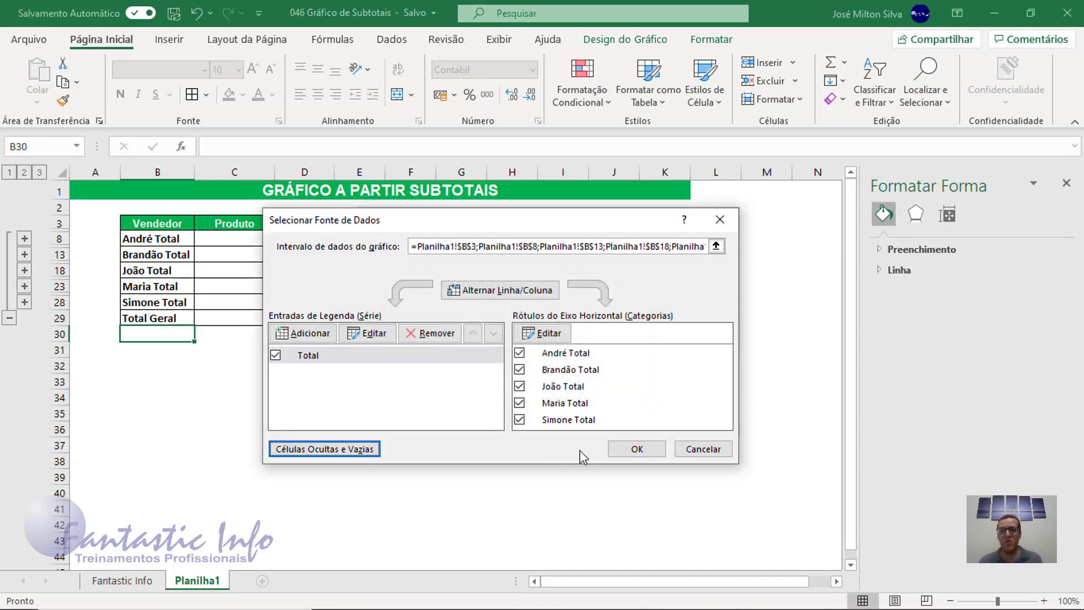
left_click(636, 449)
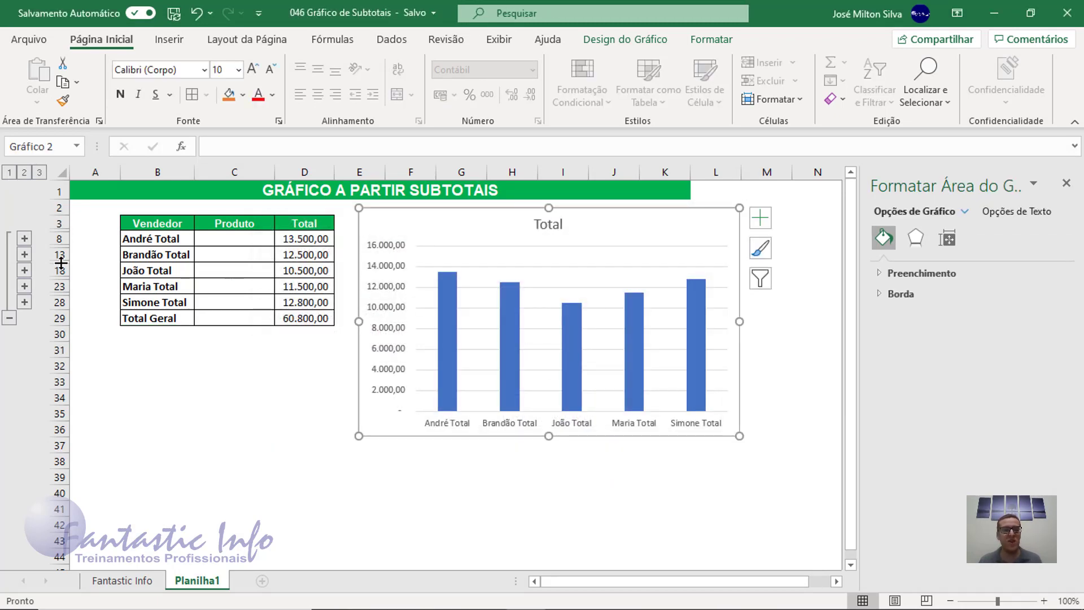
left_click(151, 351)
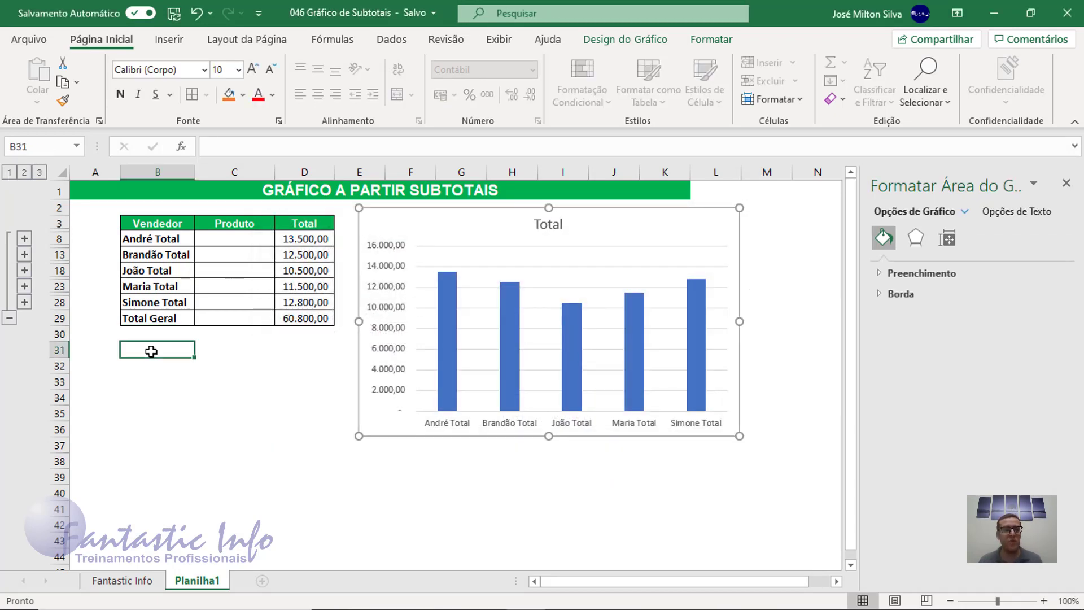
left_click(9, 173)
left_click(28, 173)
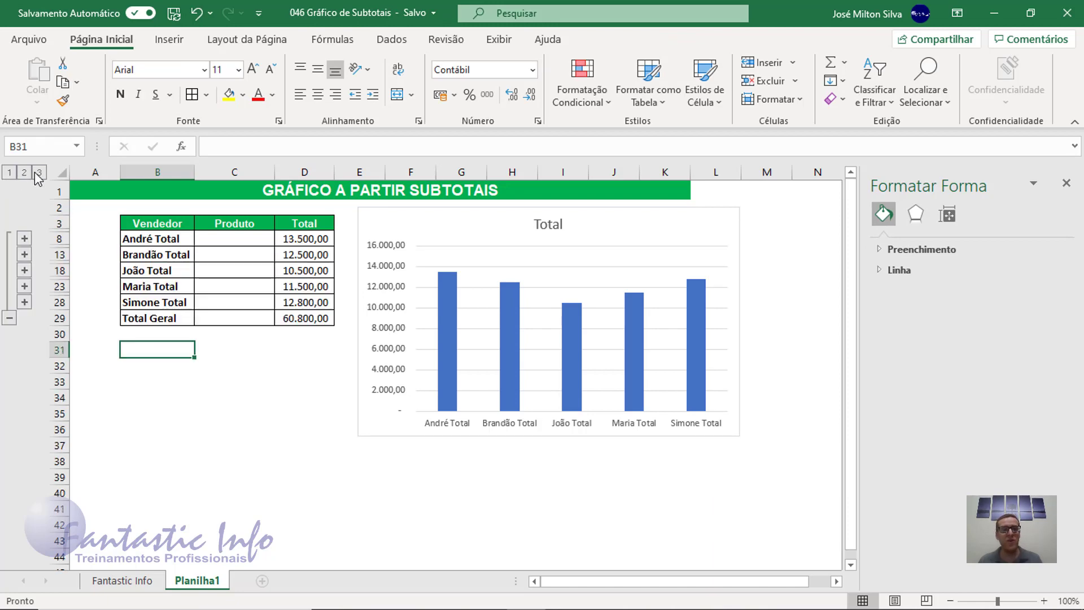
left_click(12, 174)
left_click(24, 172)
left_click(41, 173)
left_click(25, 172)
left_click(40, 172)
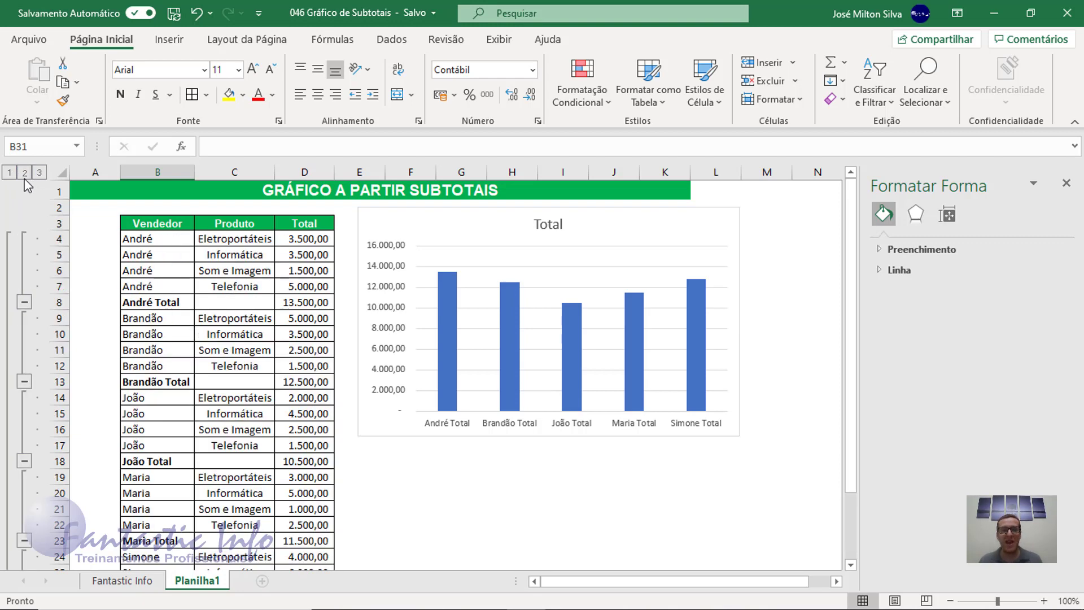
left_click(24, 174)
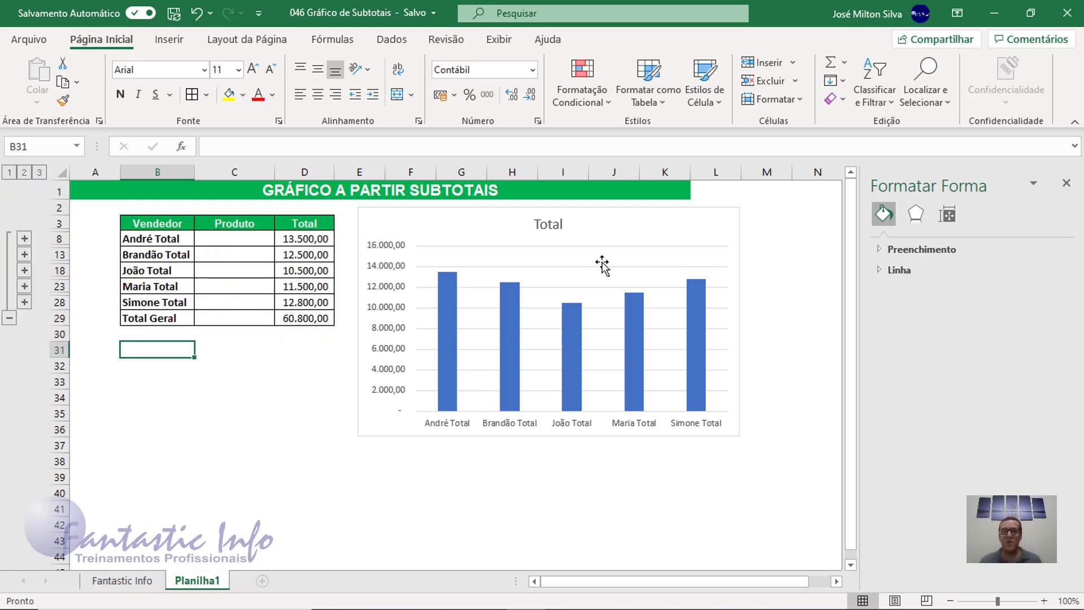
Delete the chart's vertical value axis and its gridlines.
double_click(400, 293)
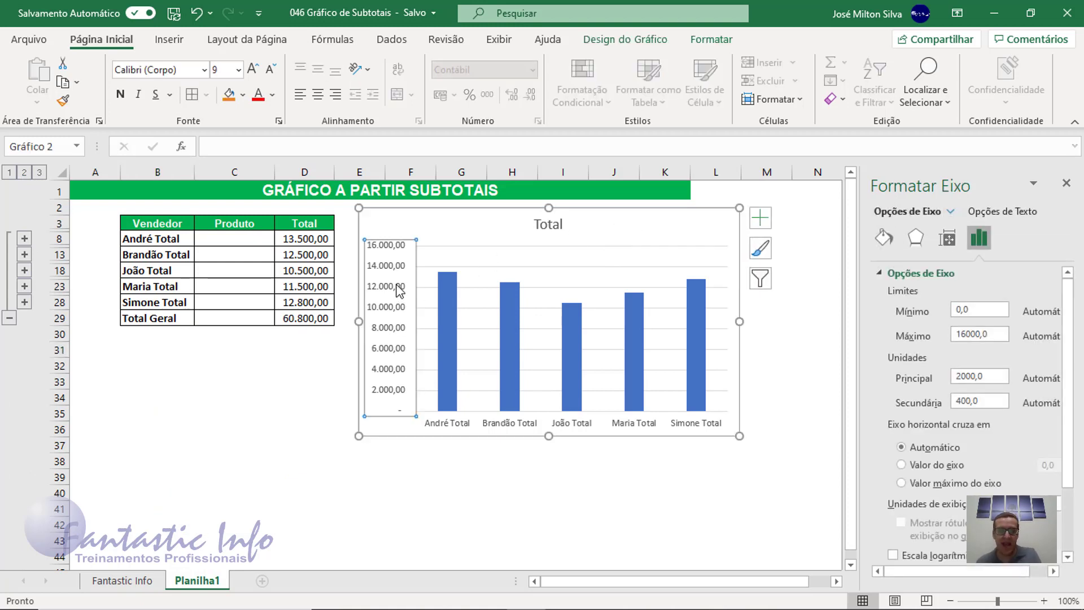
key("Delete")
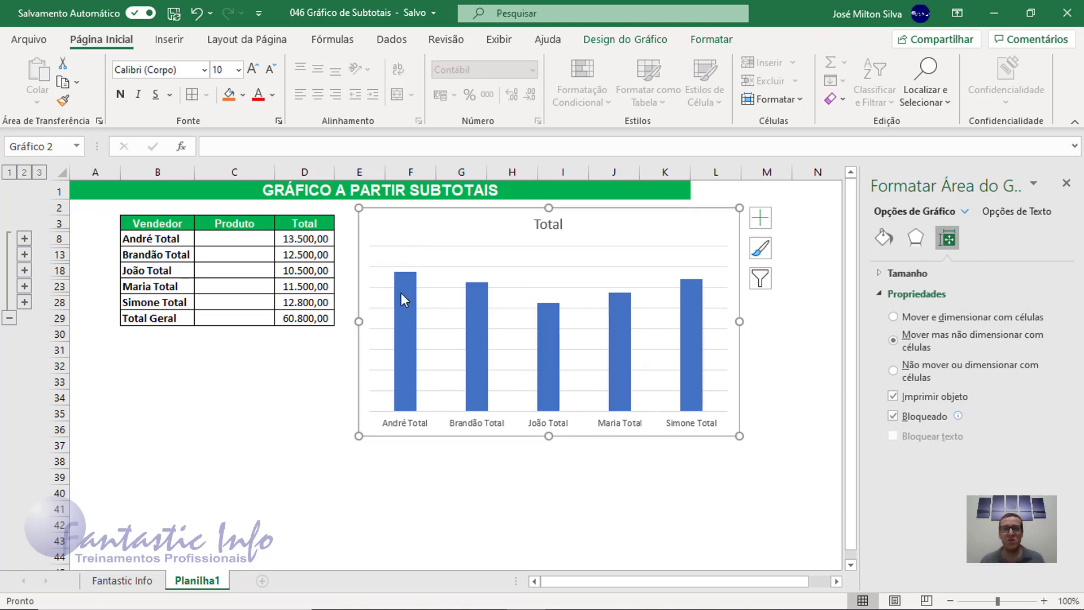
left_click(494, 267)
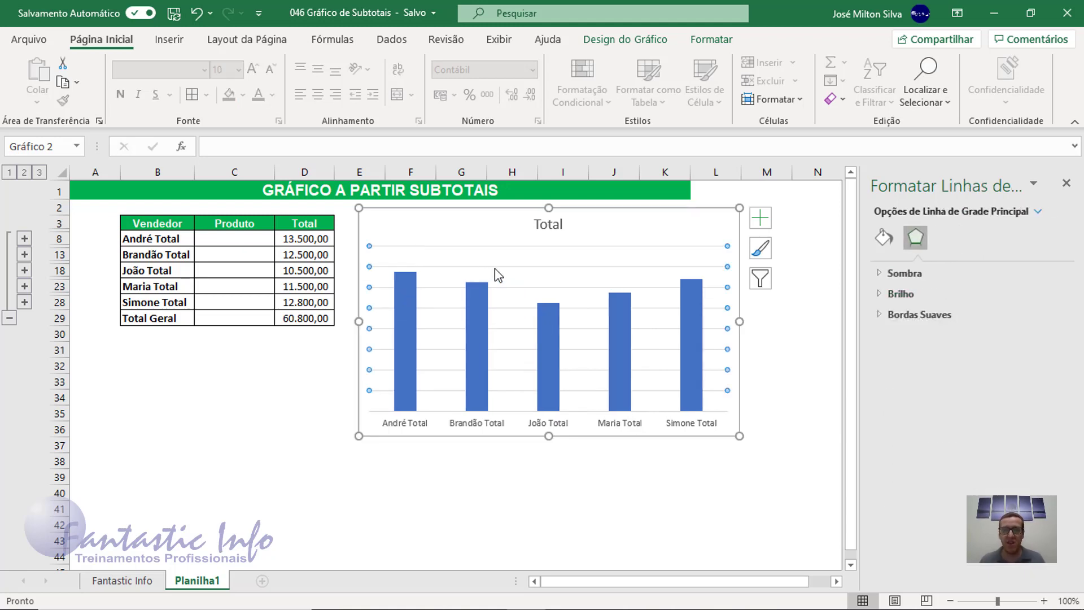
key("Delete")
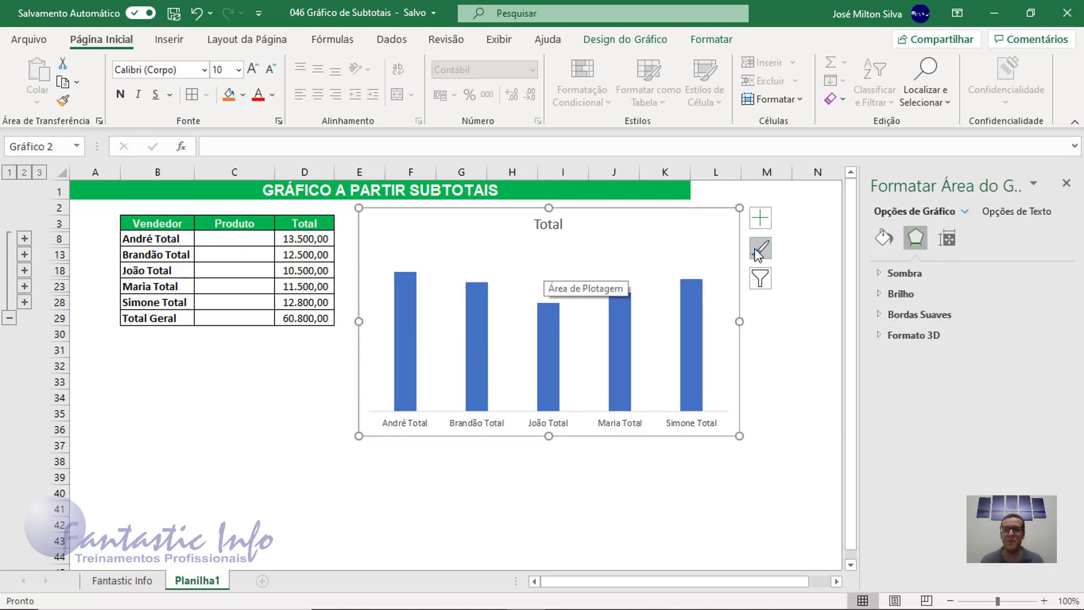
Add data labels showing each bar's value, such as 13.500,00.
left_click(762, 219)
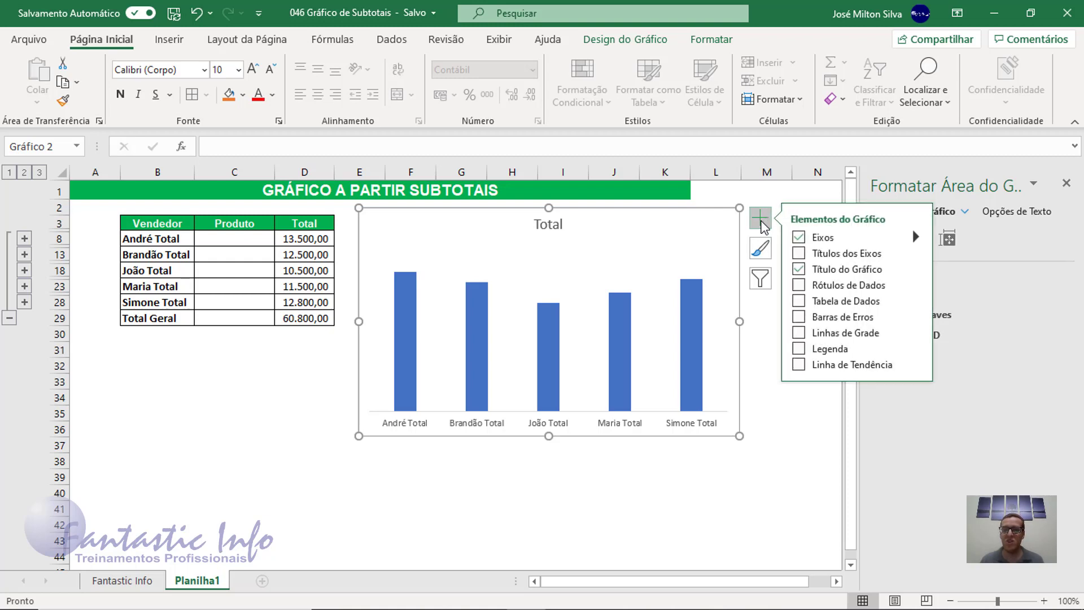
left_click(798, 333)
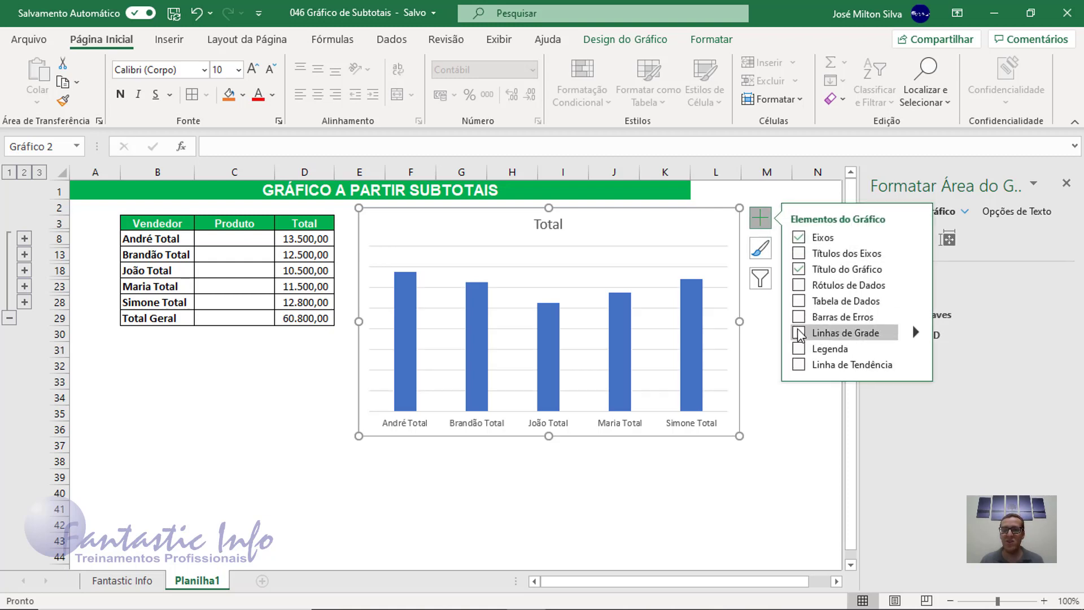
left_click(798, 286)
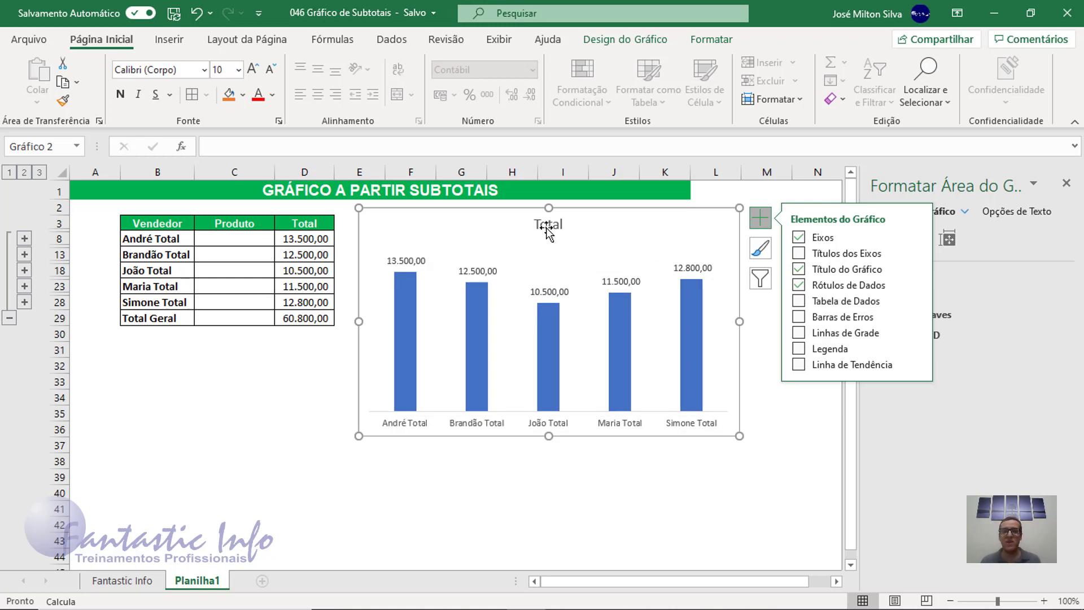
left_click(546, 224)
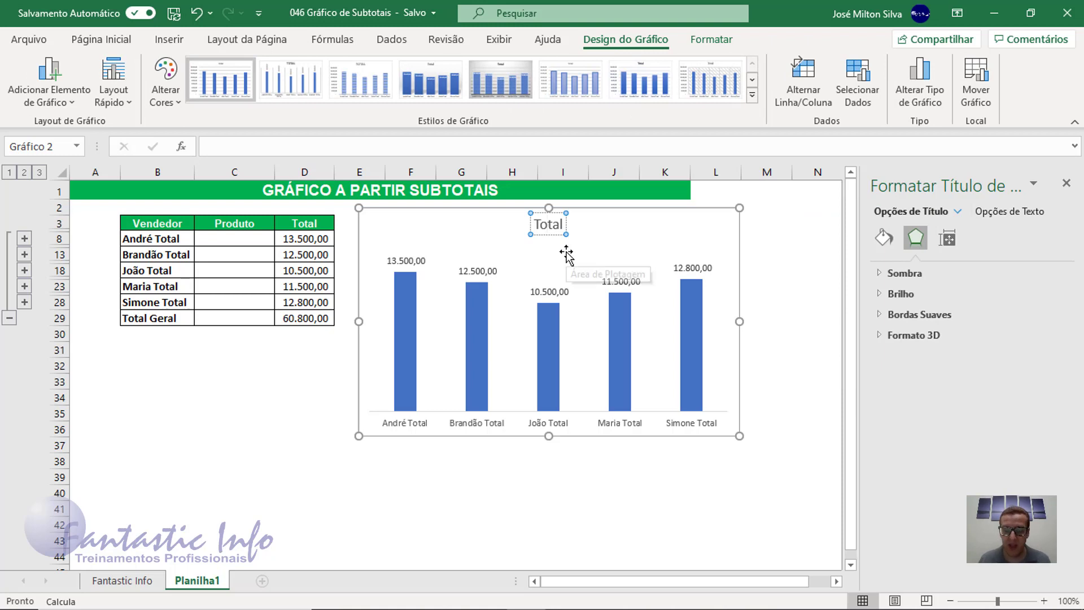
Replace the 'Total' chart title with 'Vendas por Vendedores' and nudge the chart left.
key("BackSpace")
key("BackSpace")
key("Delete")
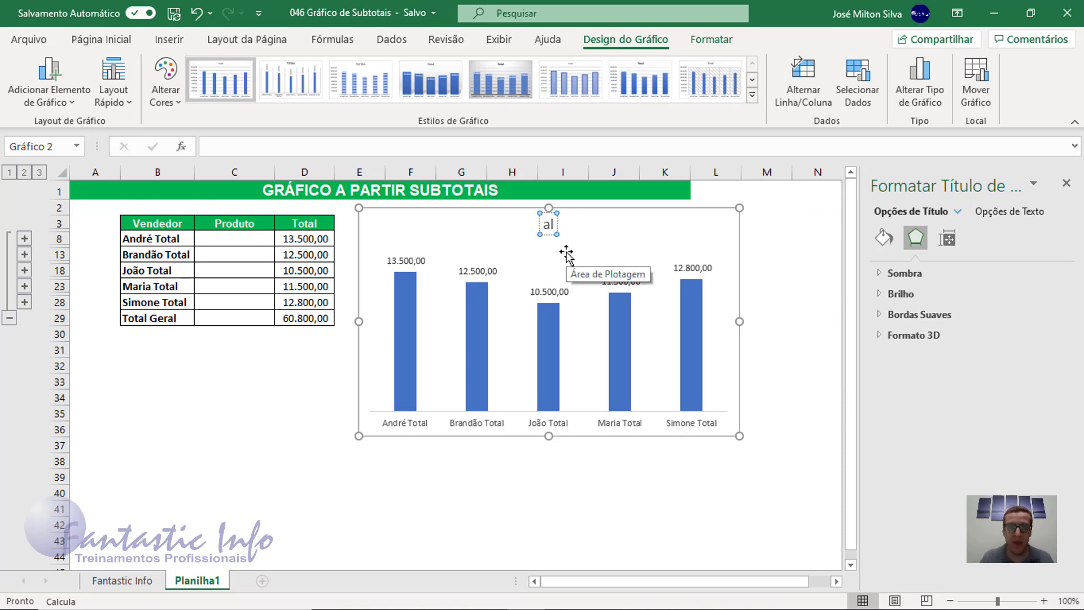
key("Delete")
key("Delete")
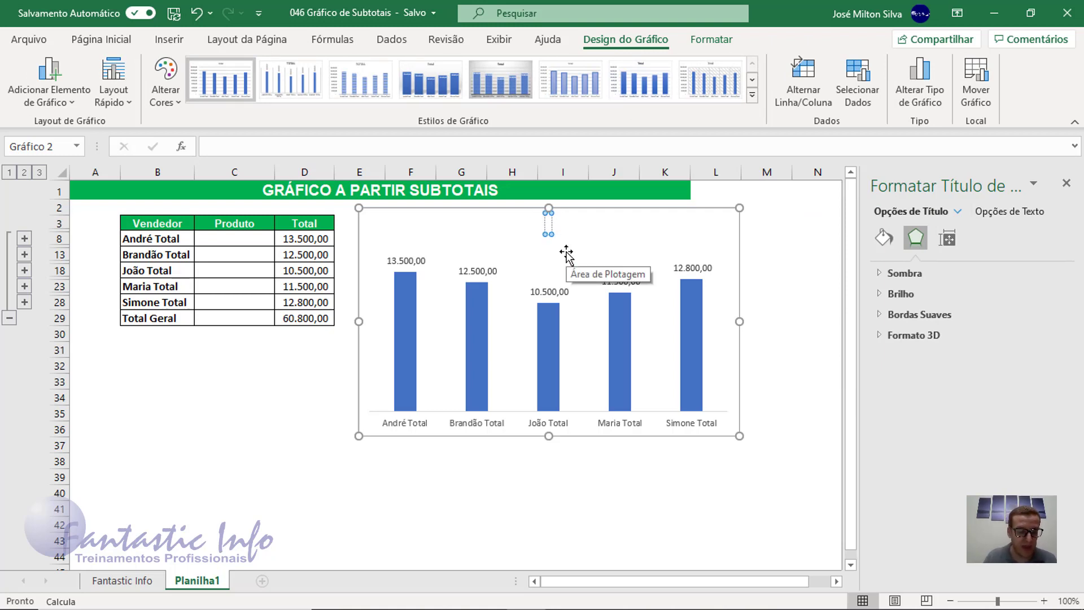
type("Ve")
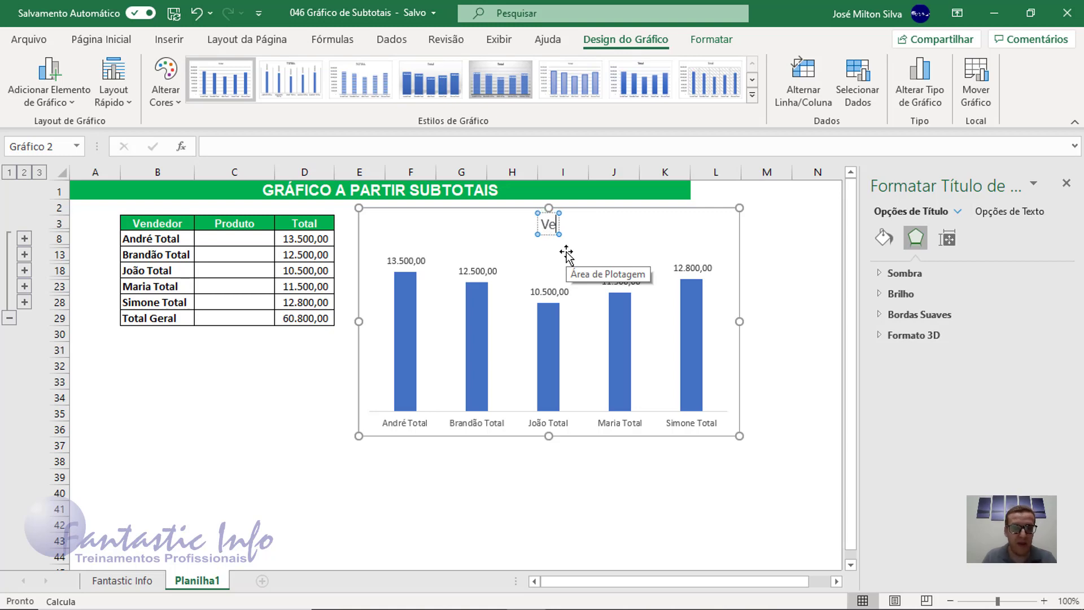
type("ndas por")
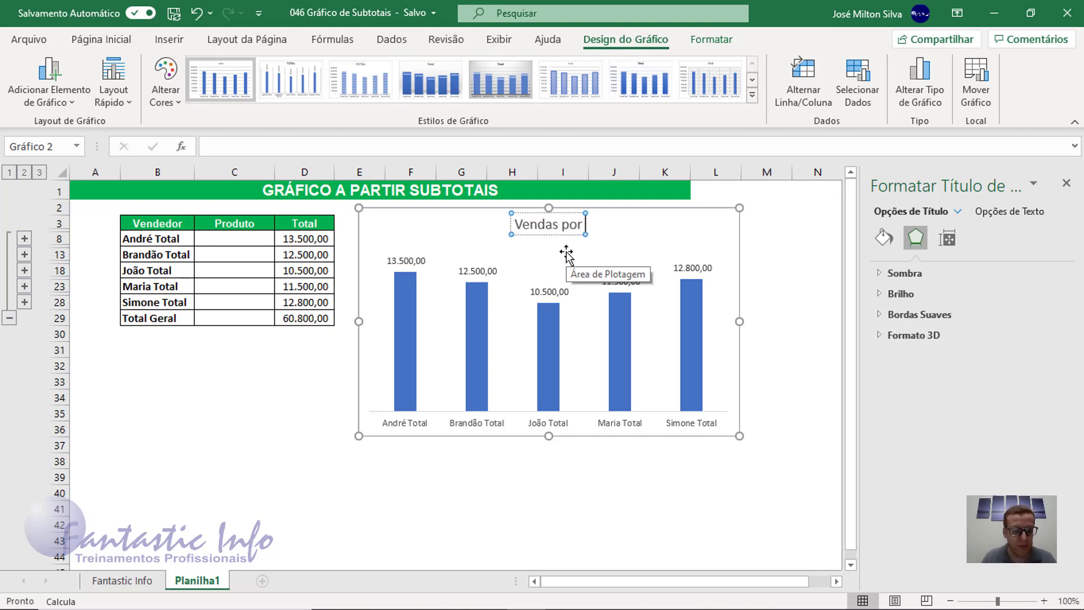
type(" Vendedo")
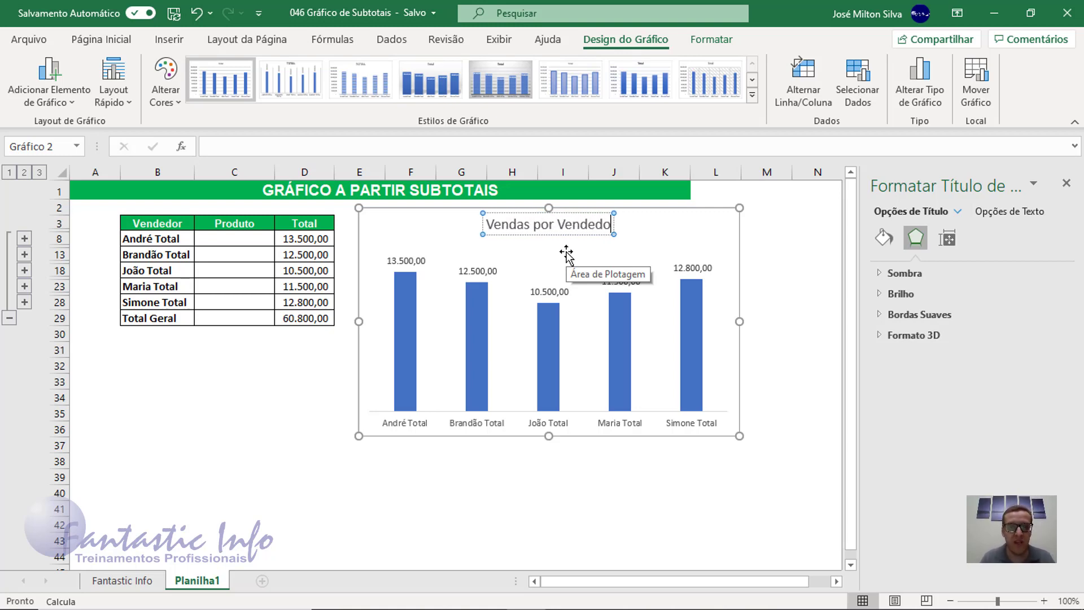
type("res")
key("Return")
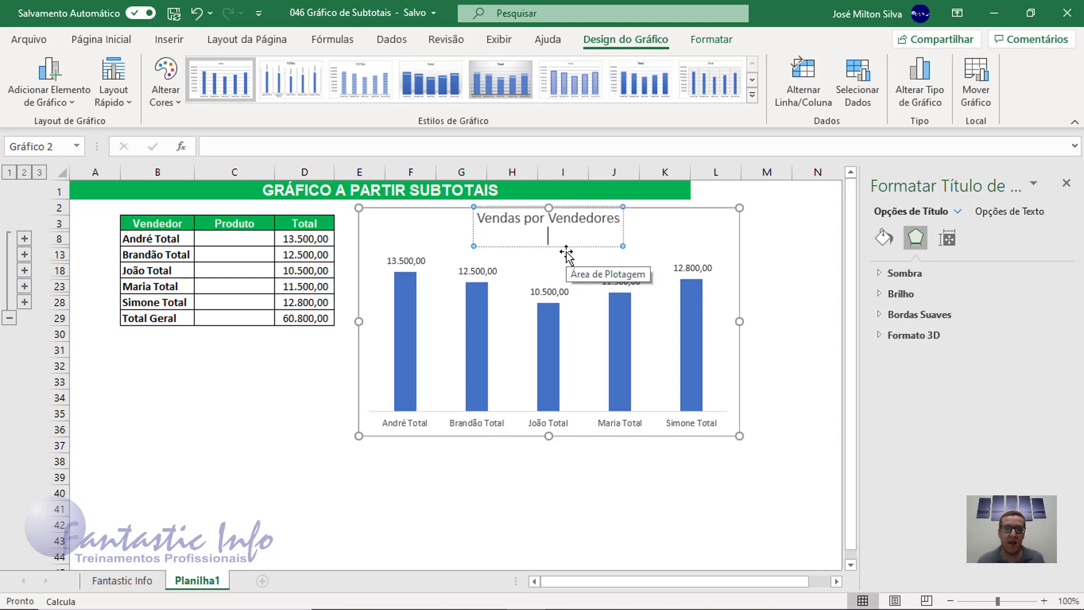
left_click(699, 232)
left_click_drag(699, 231, 687, 229)
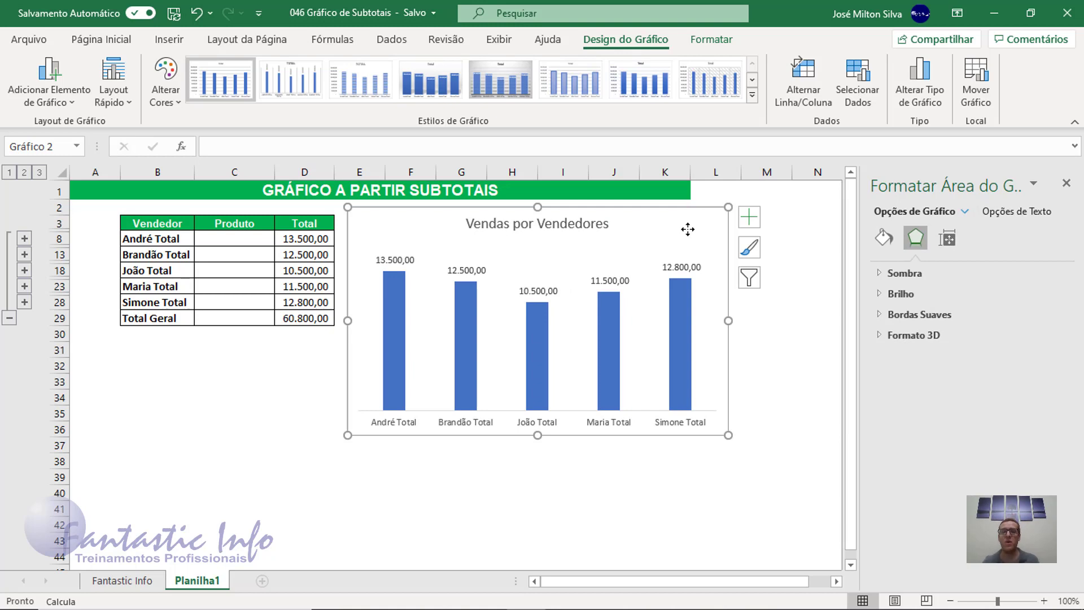